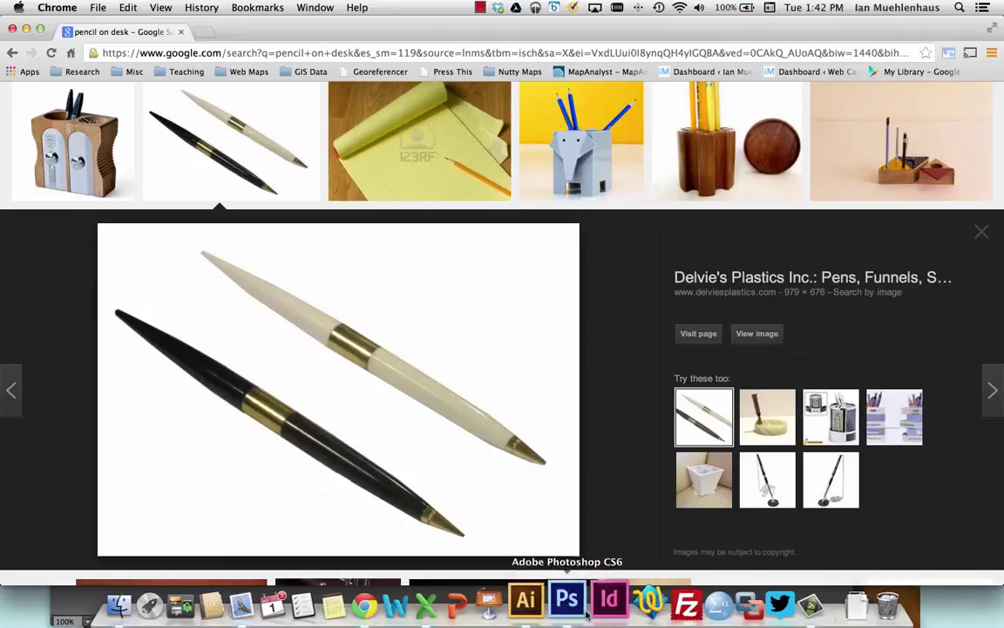
Switch from Chrome to Photoshop, where the two-pens photo is open
{"action": "left_click", "coordinate": [572, 604]}
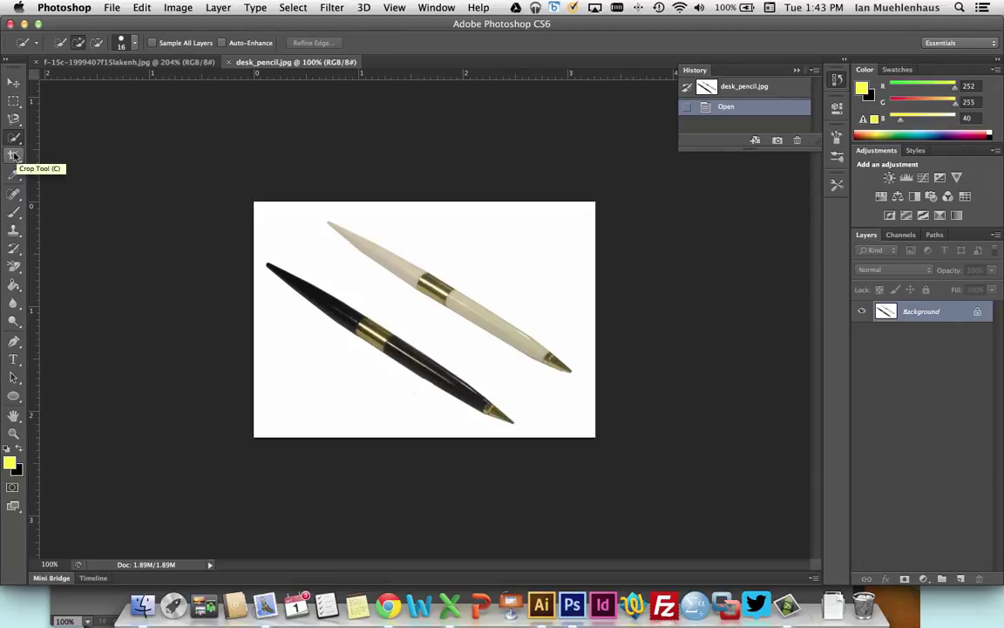
Crop the photo by pulling the top, right and bottom edges in around the black pen
{"action": "left_click", "coordinate": [15, 155]}
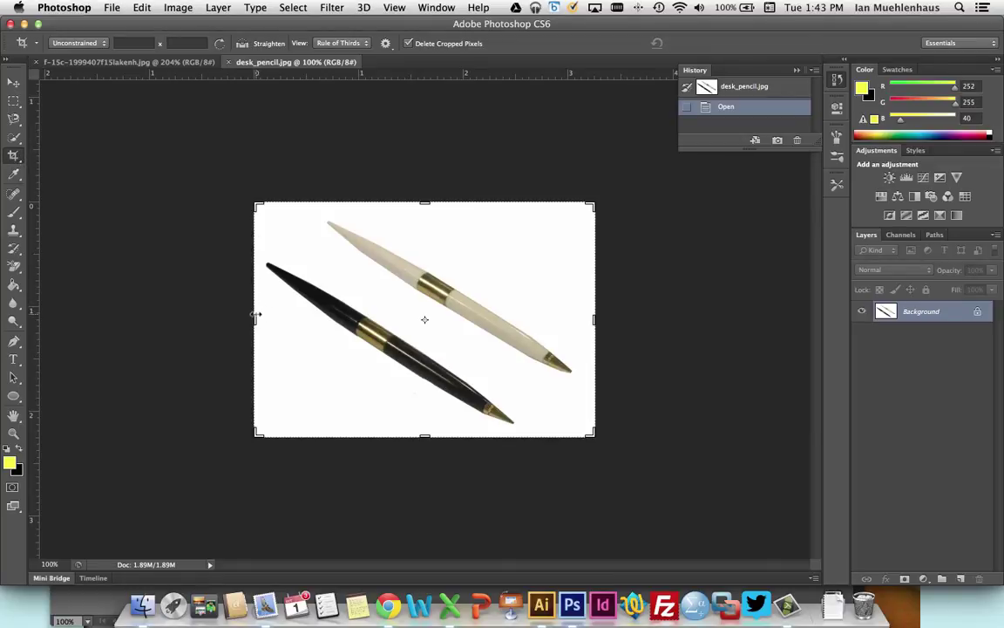
{"action": "left_click_drag", "start_coordinate": [255, 318], "coordinate": [262, 318]}
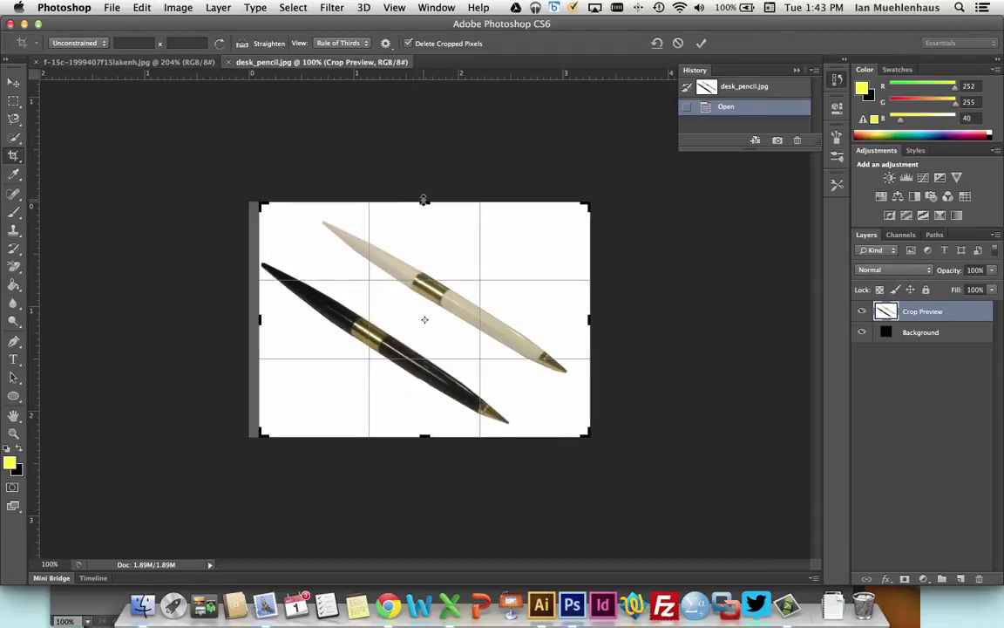
{"action": "left_click_drag", "start_coordinate": [425, 202], "coordinate": [424, 230]}
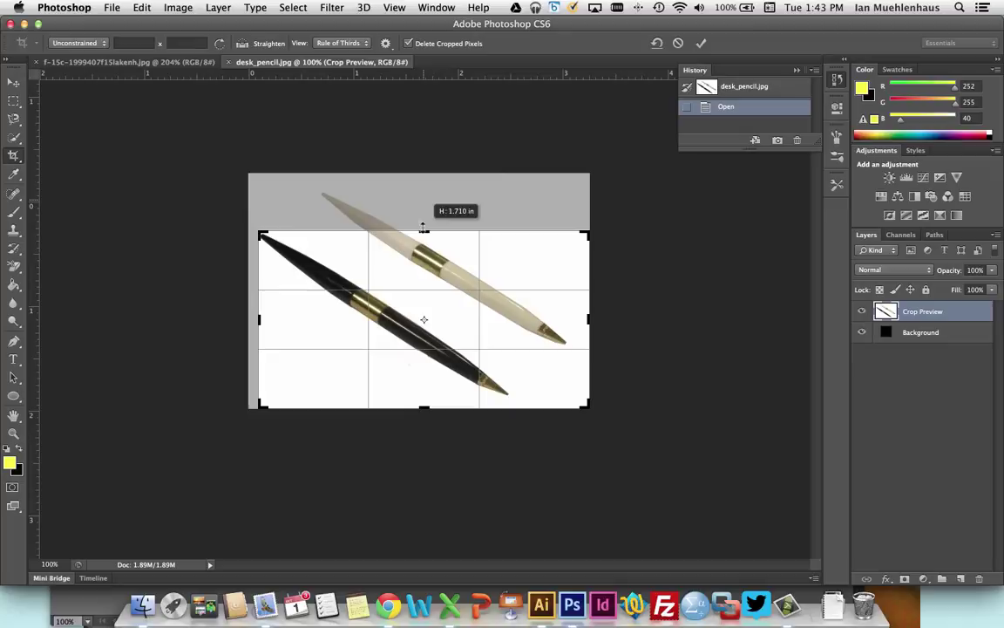
{"action": "left_click_drag", "start_coordinate": [588, 314], "coordinate": [551, 320]}
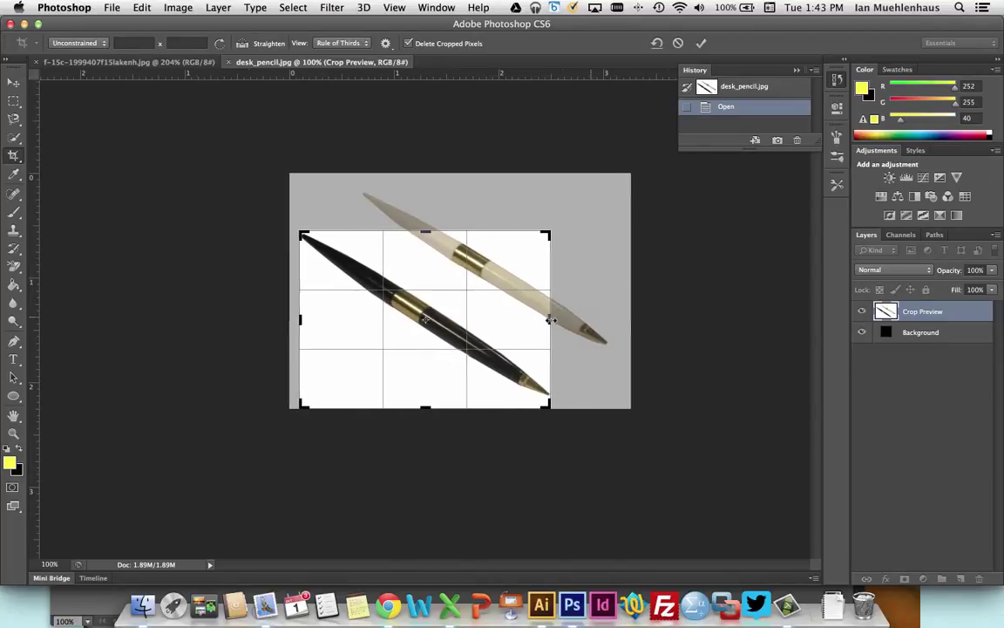
{"action": "left_click_drag", "start_coordinate": [427, 403], "coordinate": [427, 399]}
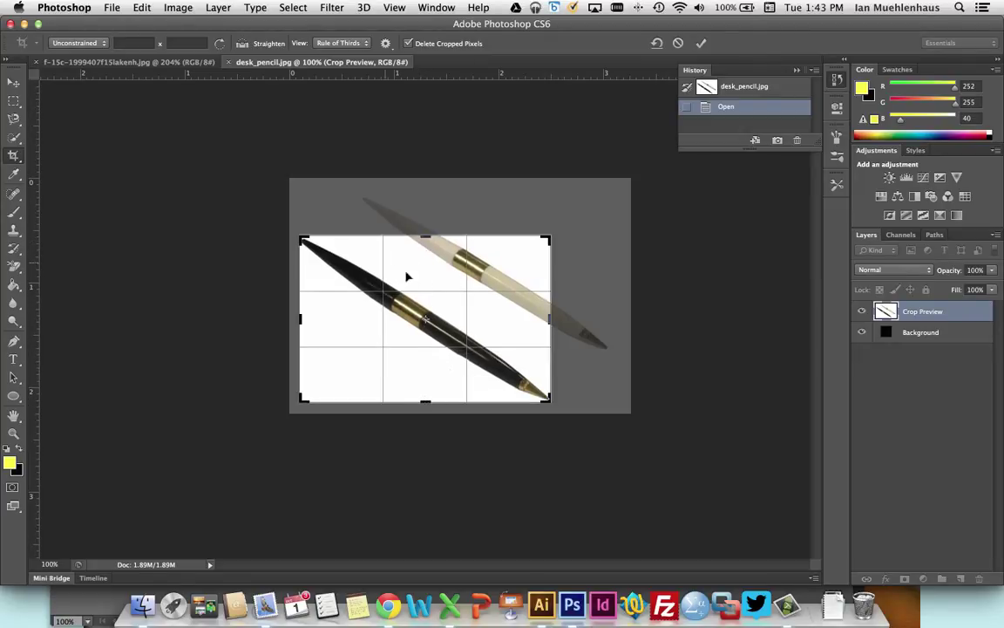
{"action": "key", "text": "Return"}
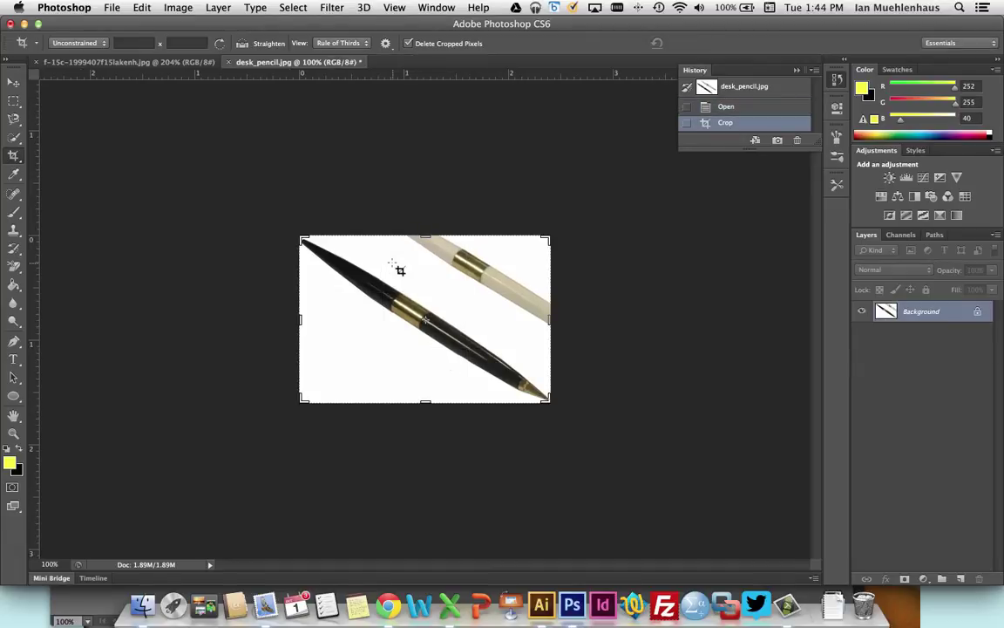
{"action": "left_click", "coordinate": [13, 82]}
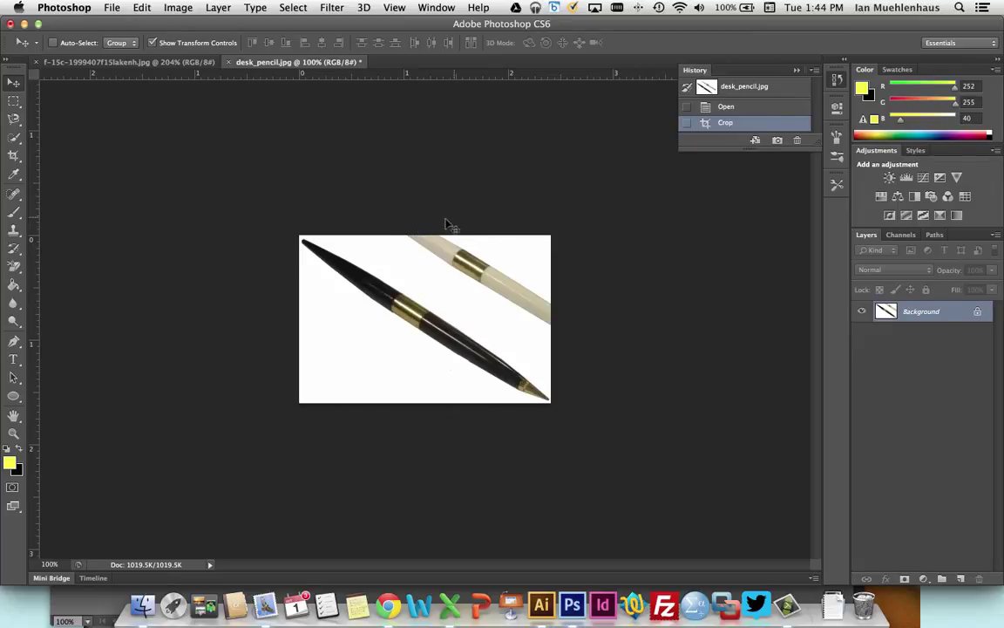
Select the white pen area at the top and fill it with White
{"action": "left_click", "coordinate": [15, 103]}
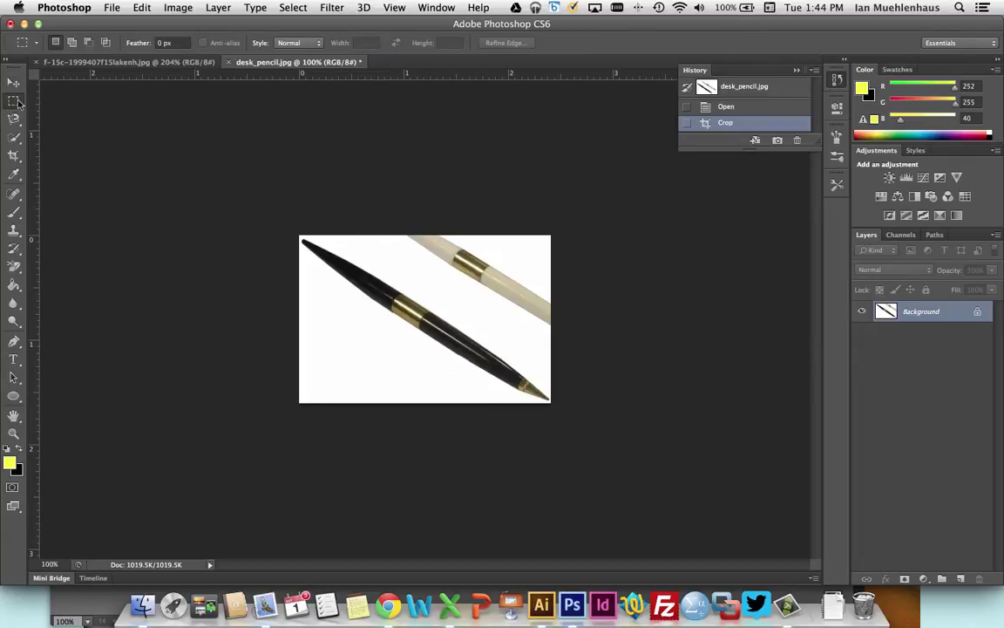
{"action": "left_click_drag", "start_coordinate": [16, 102], "coordinate": [52, 102]}
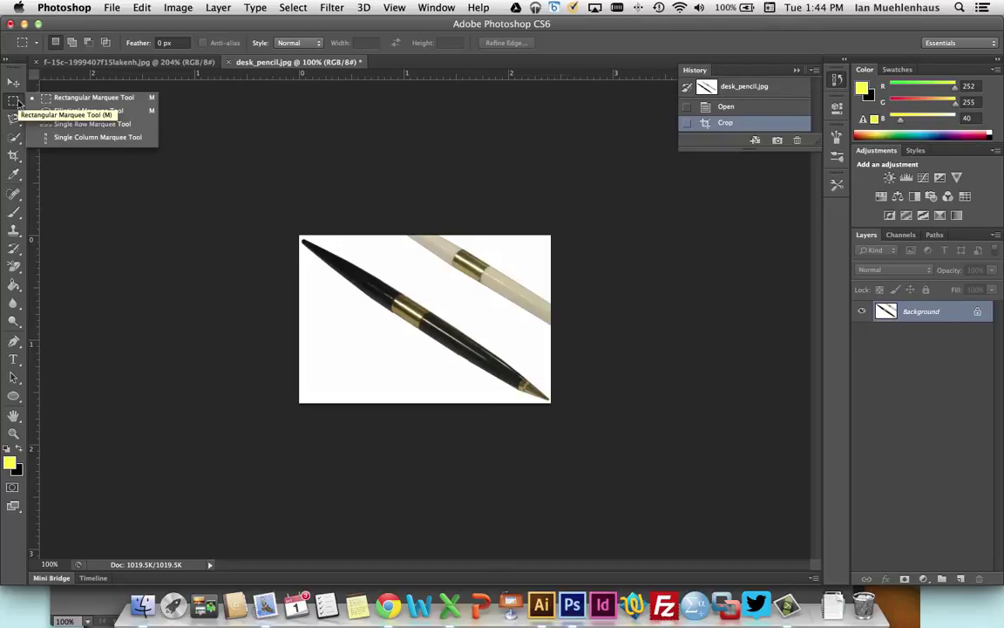
{"action": "right_click", "coordinate": [17, 103]}
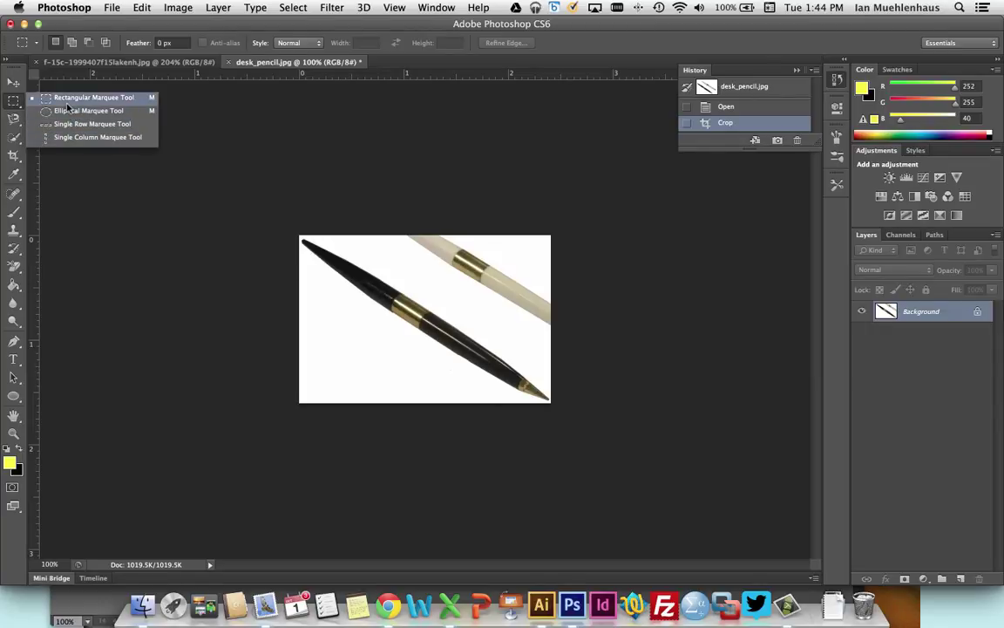
{"action": "left_click", "coordinate": [19, 101]}
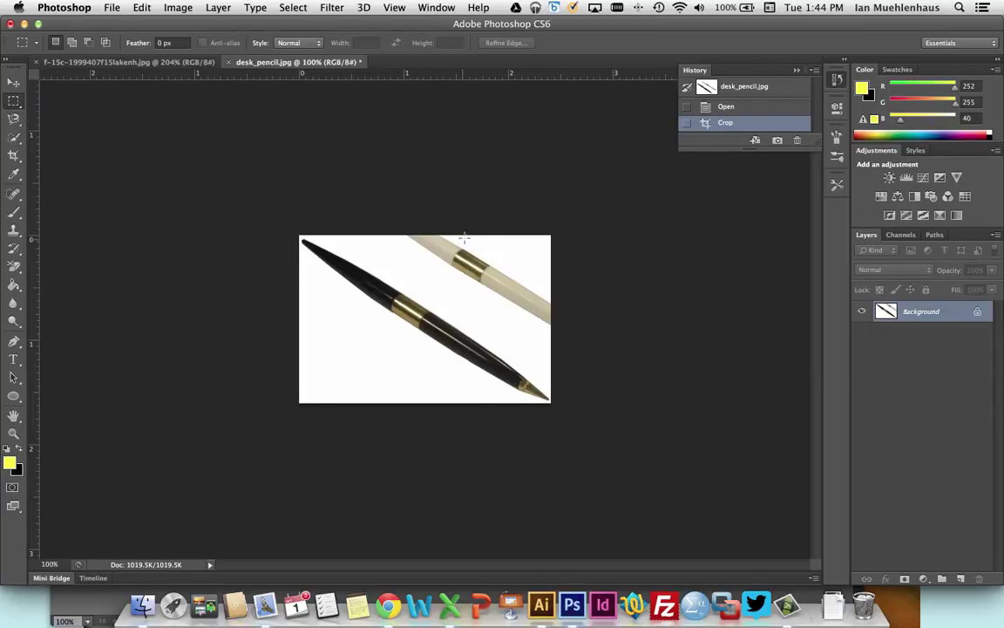
{"action": "left_click_drag", "start_coordinate": [398, 234], "coordinate": [562, 278]}
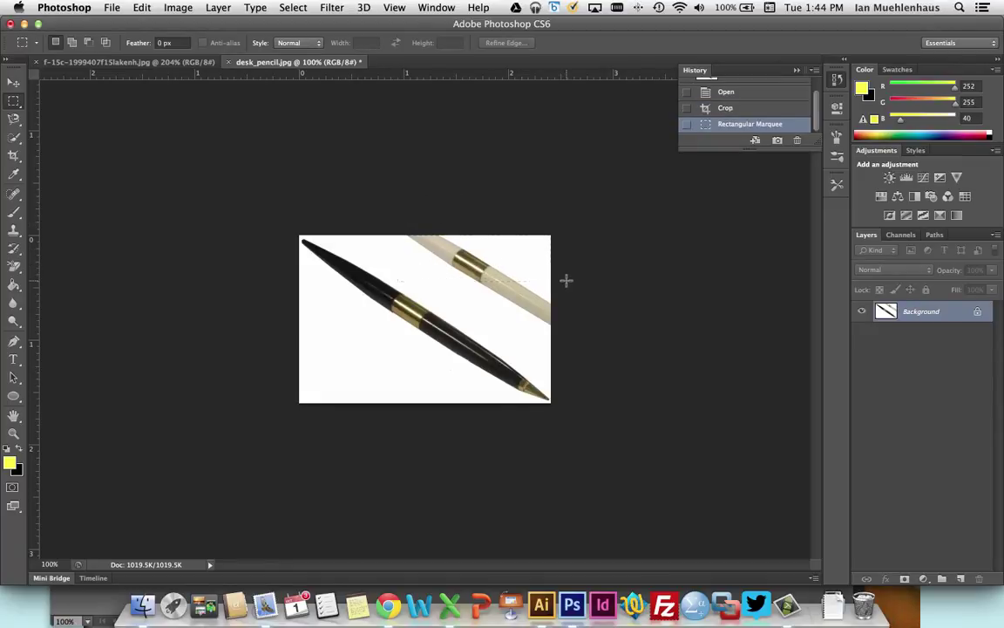
{"action": "key", "text": "shift+F5"}
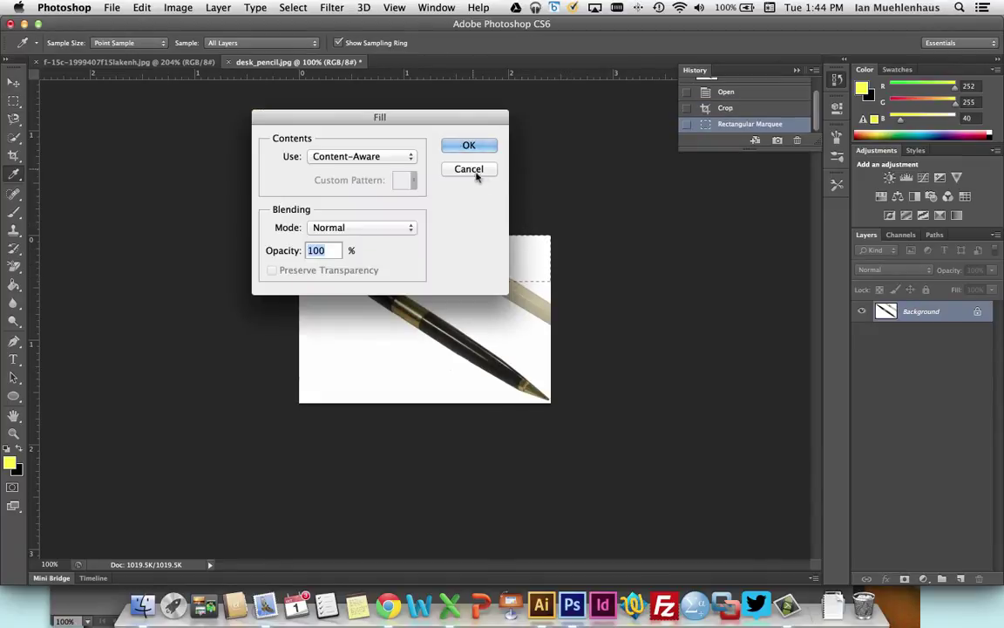
{"action": "left_click", "coordinate": [468, 168]}
{"action": "key", "text": "shift+F5"}
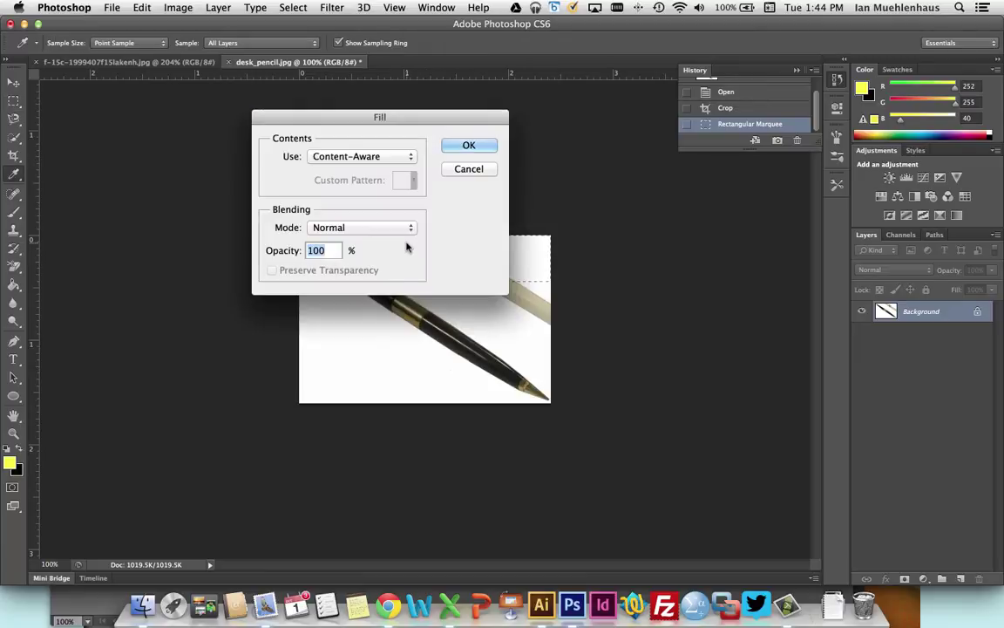
{"action": "left_click", "coordinate": [368, 157]}
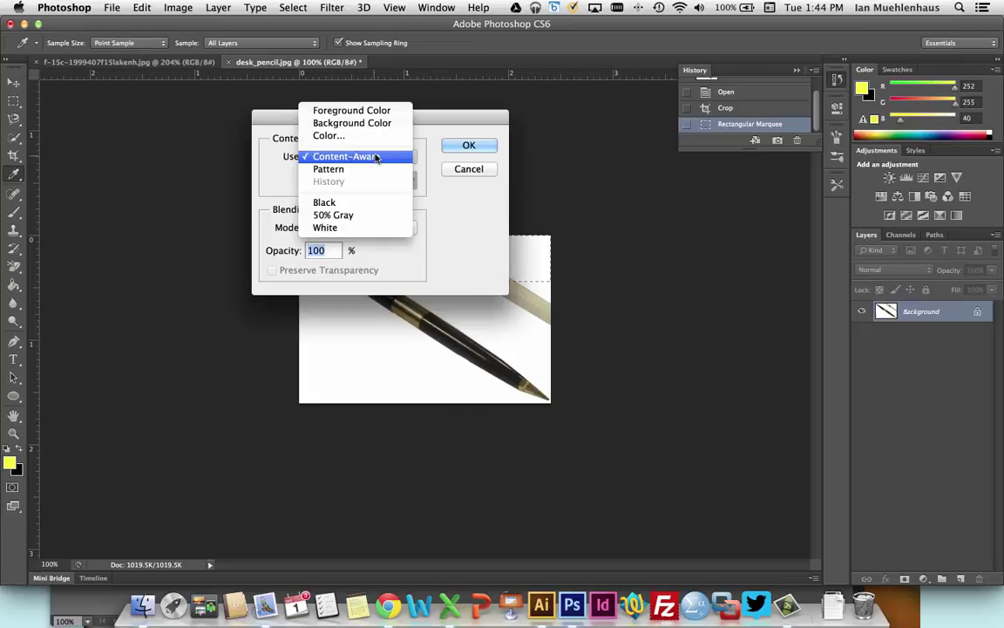
{"action": "left_click", "coordinate": [325, 228]}
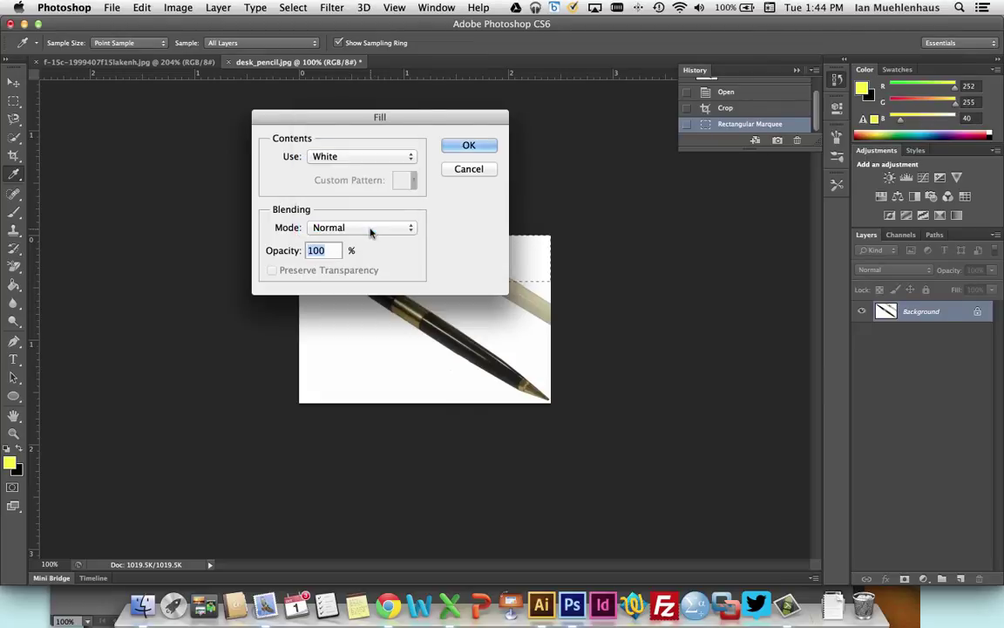
{"action": "left_click", "coordinate": [469, 144]}
Paint out the remaining white pen tip and grey sliver with white fills
{"action": "left_click", "coordinate": [426, 272]}
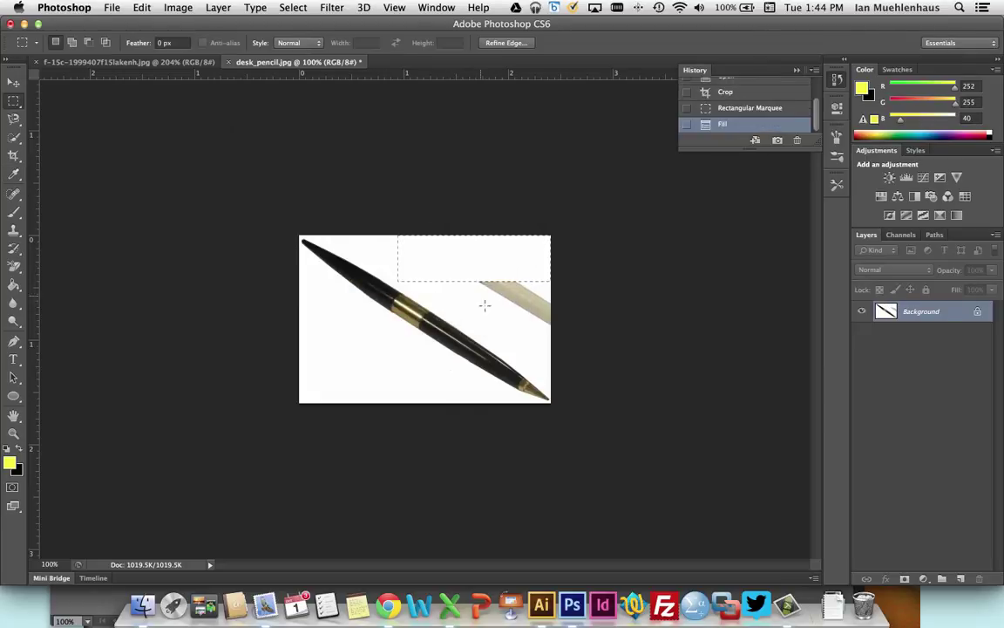
{"action": "mouse_move", "coordinate": [504, 311]}
{"action": "left_mouse_down"}
{"action": "mouse_move", "coordinate": [558, 313]}
{"action": "mouse_move", "coordinate": [559, 276]}
{"action": "left_mouse_up"}
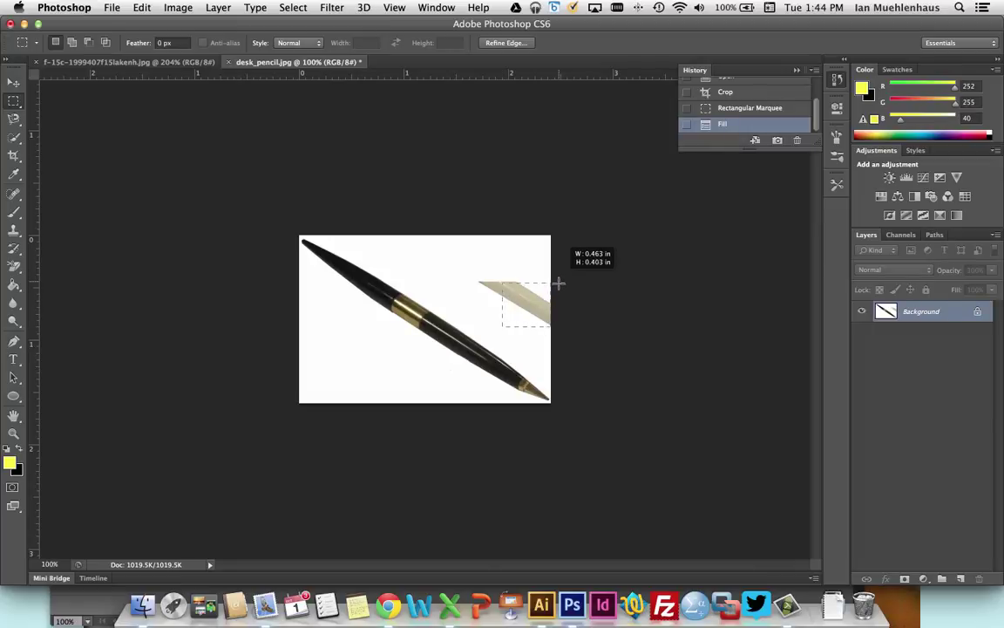
{"action": "key", "text": "shift+F5"}
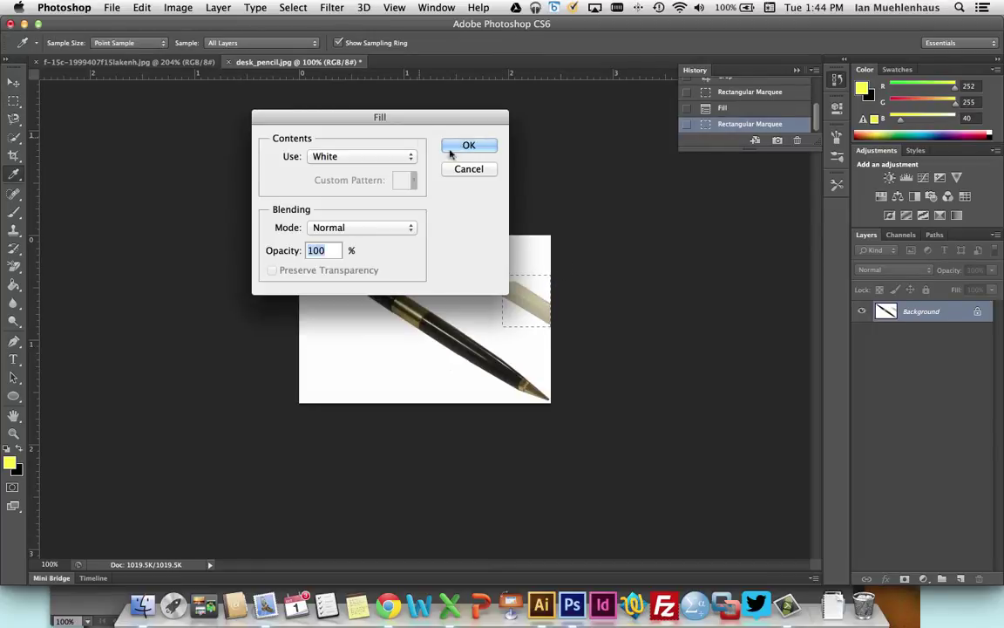
{"action": "left_click", "coordinate": [469, 145]}
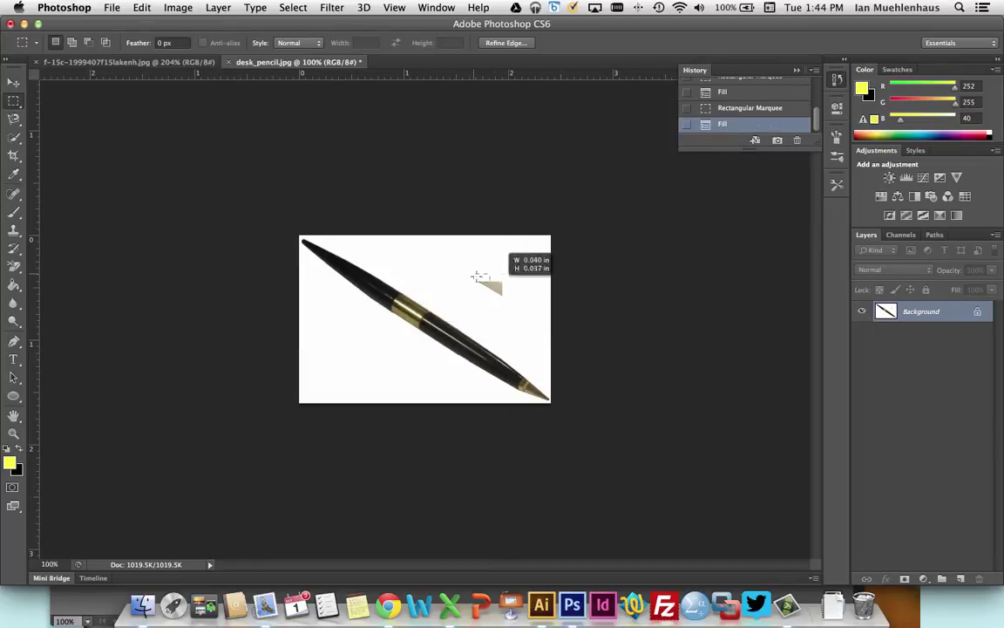
{"action": "left_click_drag", "start_coordinate": [475, 275], "coordinate": [520, 309]}
{"action": "key", "text": "shift+F5"}
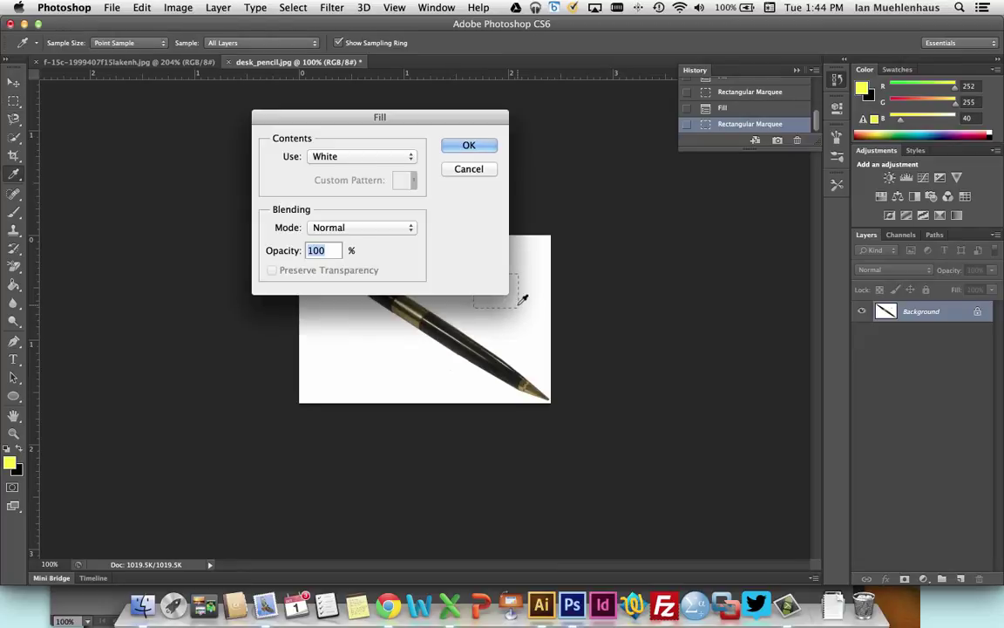
{"action": "left_click", "coordinate": [469, 145]}
{"action": "left_click", "coordinate": [14, 81]}
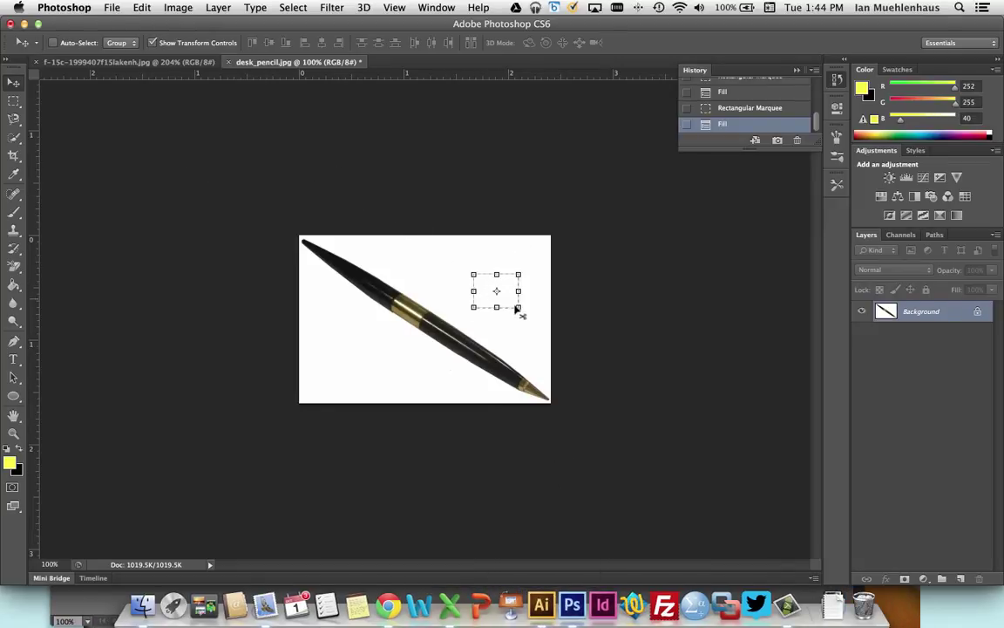
{"action": "left_click", "coordinate": [473, 274]}
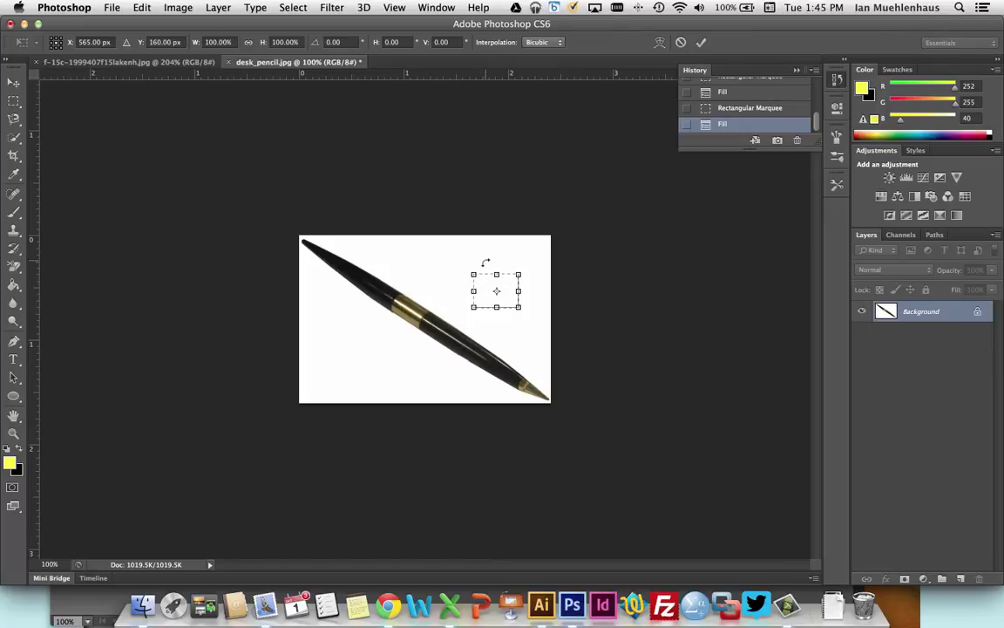
{"action": "left_click", "coordinate": [14, 81]}
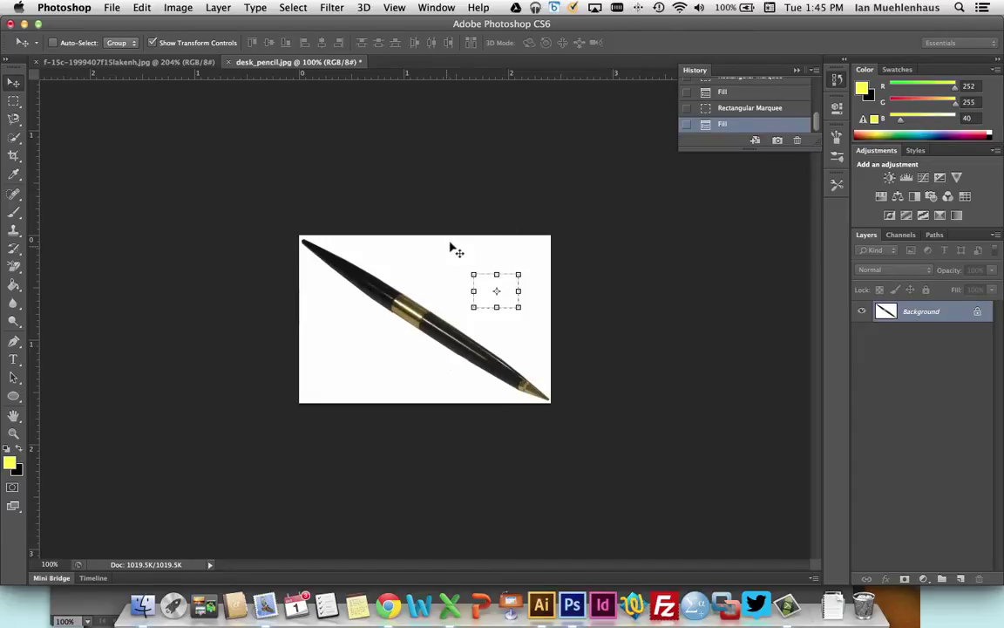
Save the image as desk_pencil_whitebackground.jpg at maximum JPEG quality
{"action": "left_click", "coordinate": [112, 7]}
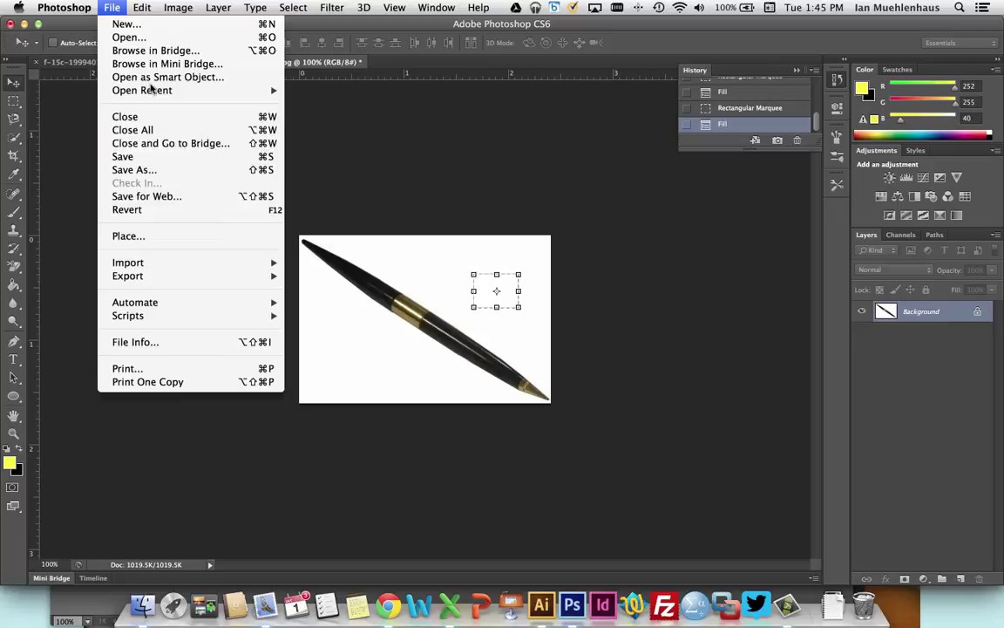
{"action": "left_click", "coordinate": [135, 170]}
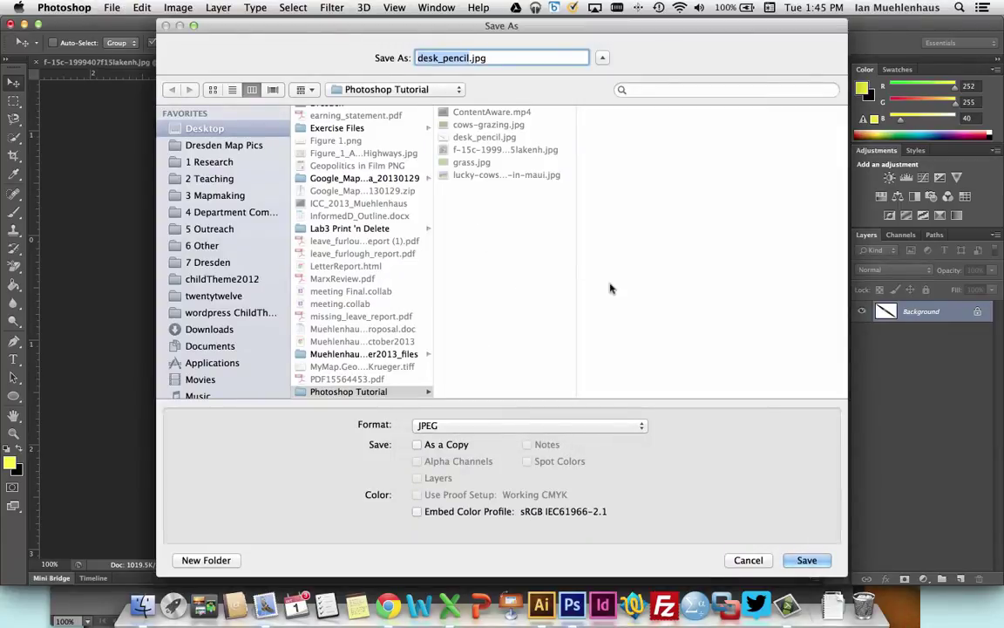
{"action": "left_click", "coordinate": [469, 58]}
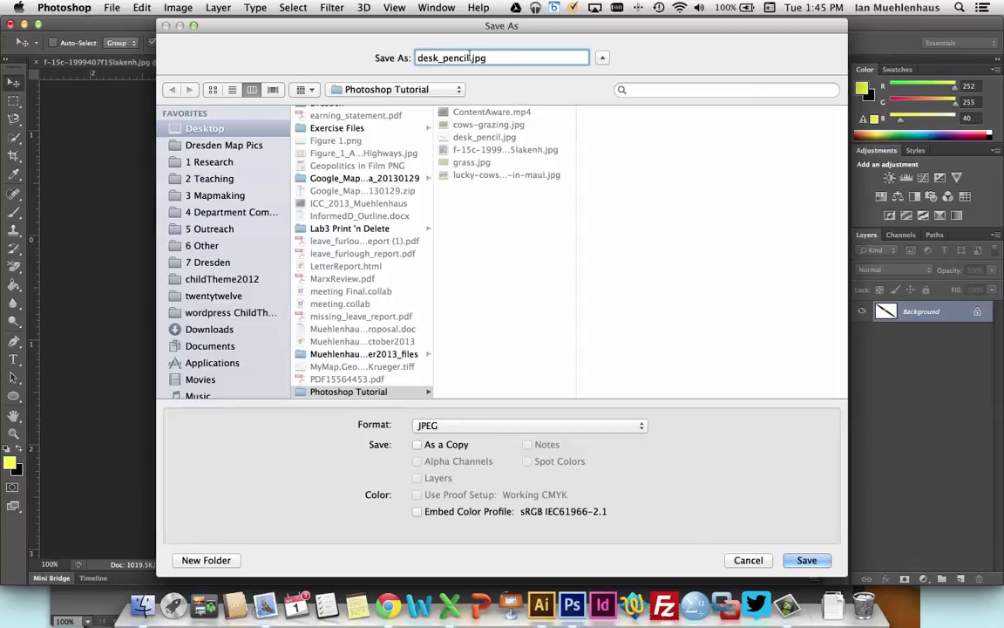
{"action": "type", "text": "_whitebackground"}
{"action": "key", "text": "Return"}
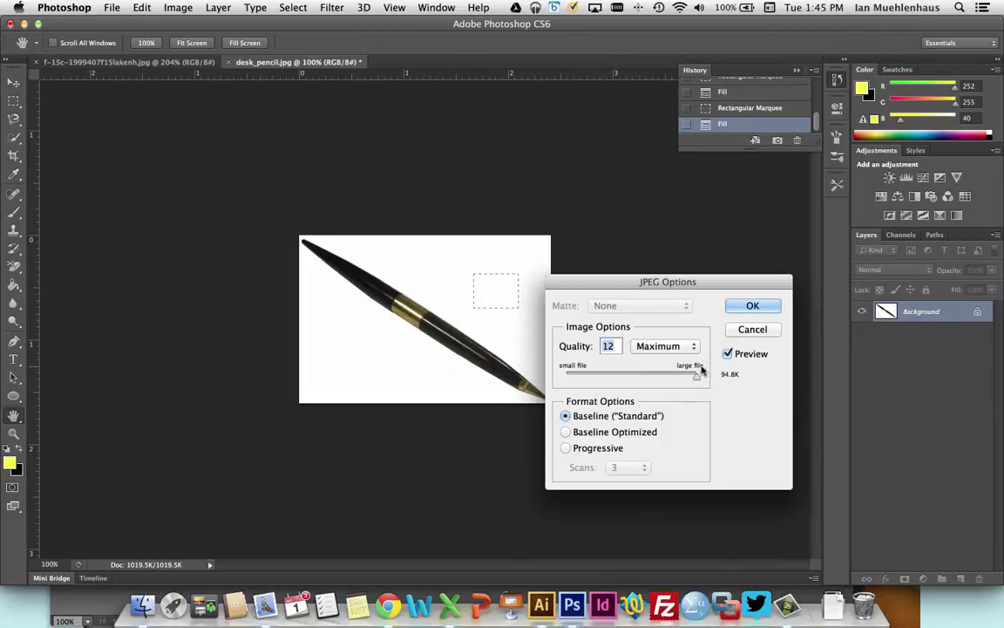
{"action": "left_click", "coordinate": [753, 305]}
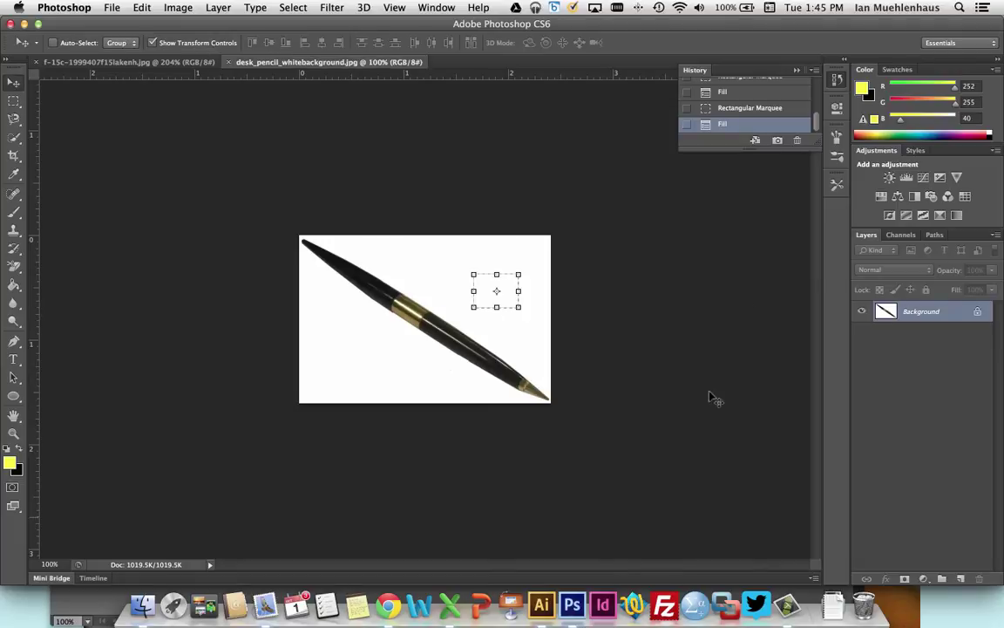
In Illustrator, open Indonesia_LocatorMap.svg from the recent files
{"action": "left_click", "coordinate": [540, 603]}
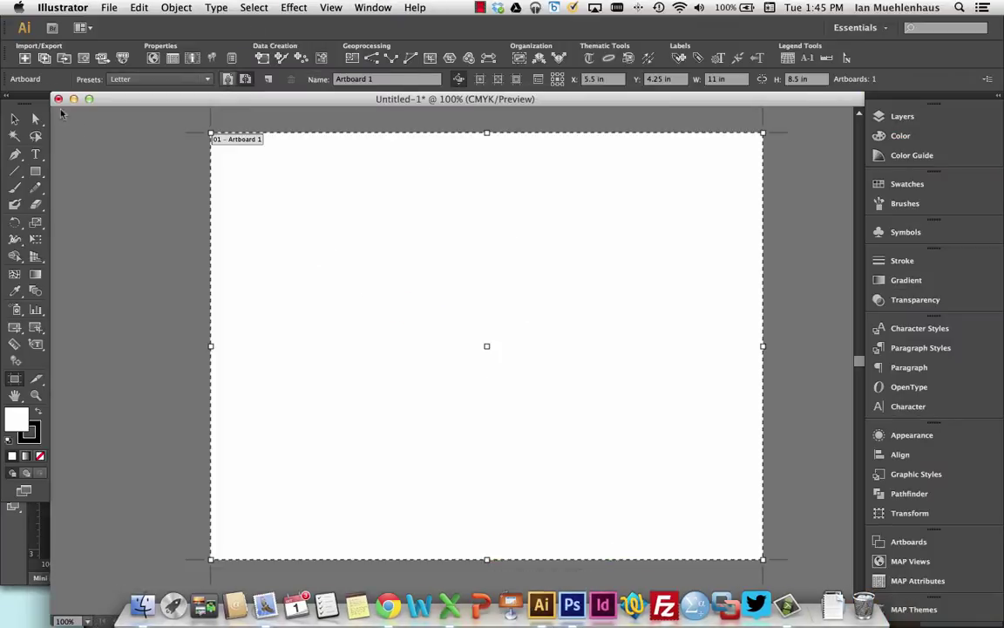
{"action": "left_click", "coordinate": [109, 7]}
{"action": "mouse_move", "coordinate": [151, 64]}
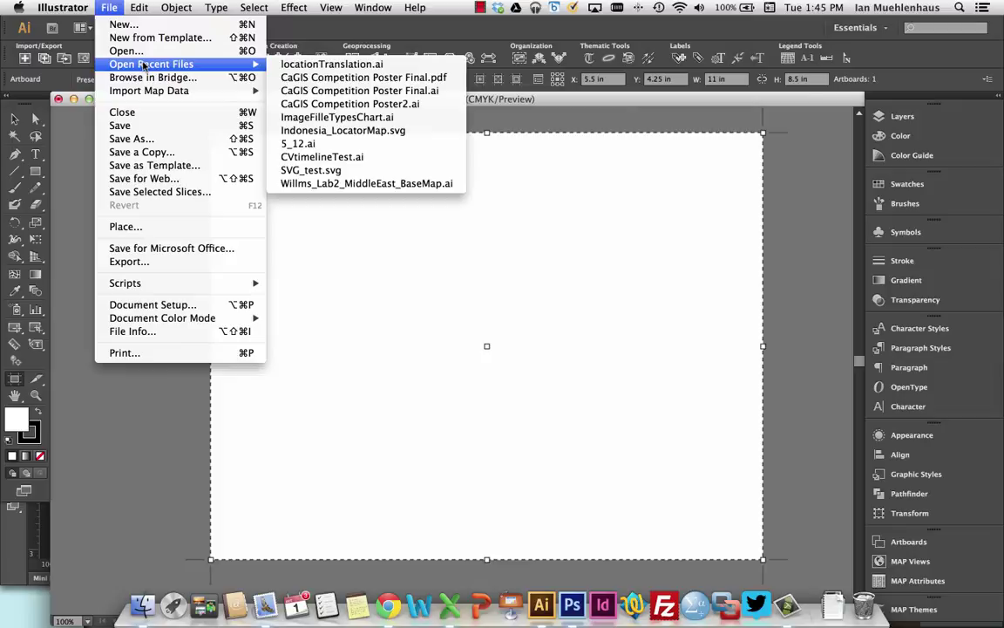
{"action": "left_click", "coordinate": [342, 131]}
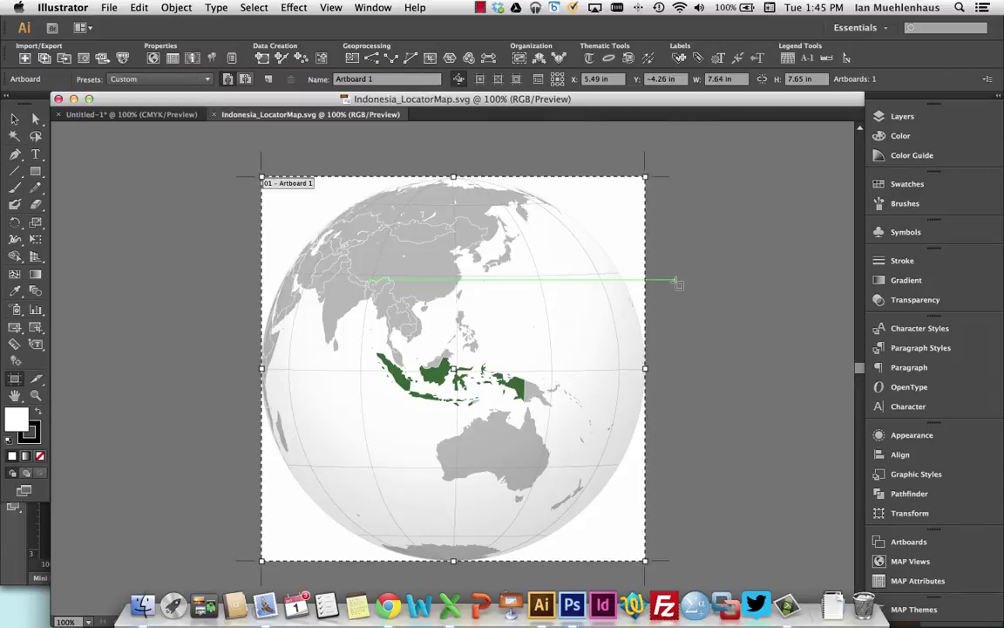
Add a new layer above the map and name it 'image'
{"action": "left_click", "coordinate": [14, 119]}
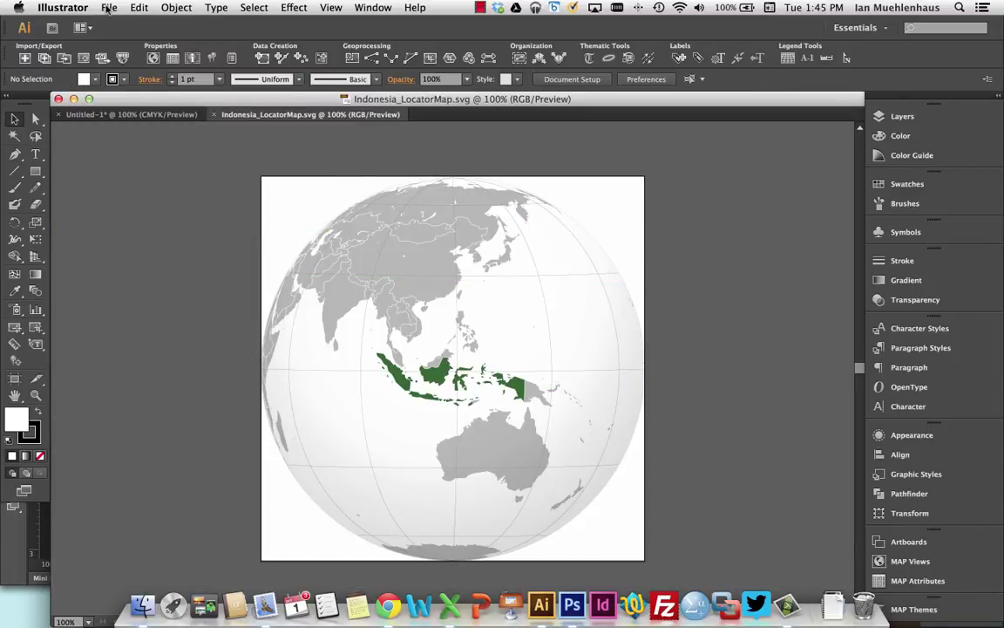
{"action": "left_click", "coordinate": [902, 115]}
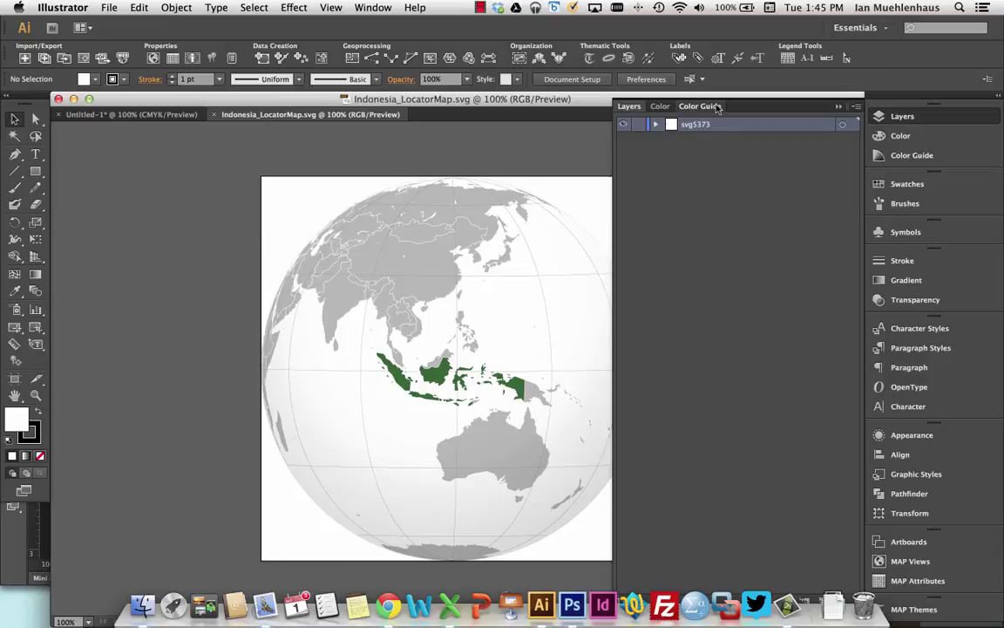
{"action": "left_click_drag", "start_coordinate": [741, 107], "coordinate": [740, 57]}
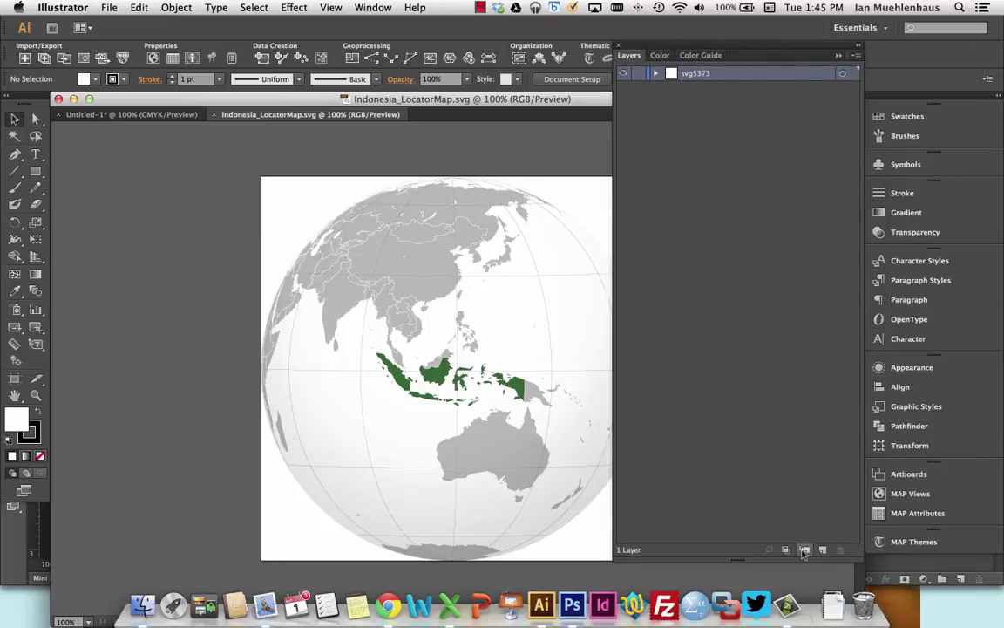
{"action": "key", "text": "super+l"}
{"action": "double_click", "coordinate": [694, 74]}
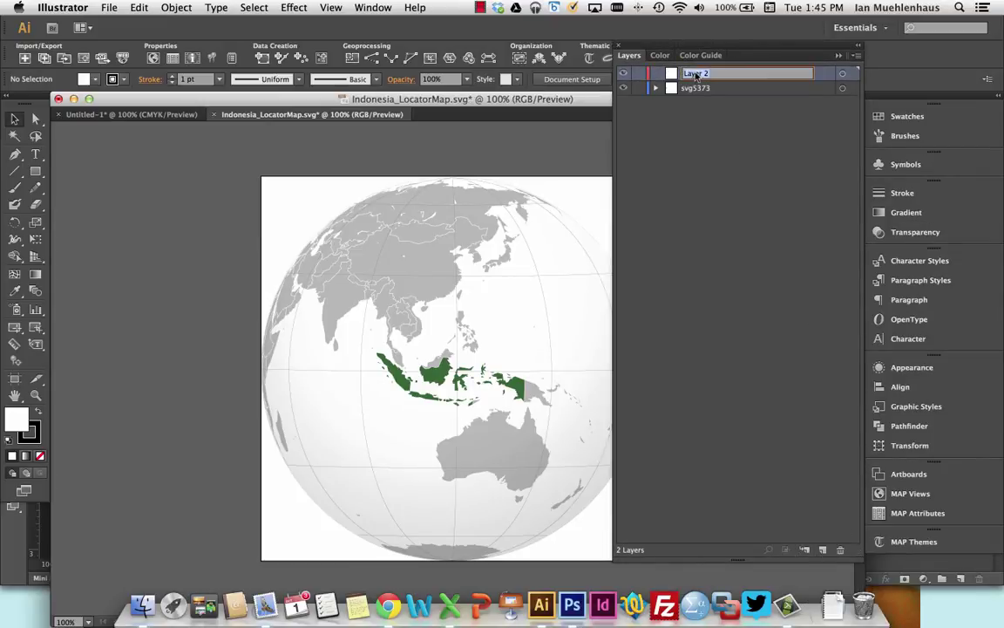
{"action": "type", "text": "image"}
{"action": "key", "text": "Return"}
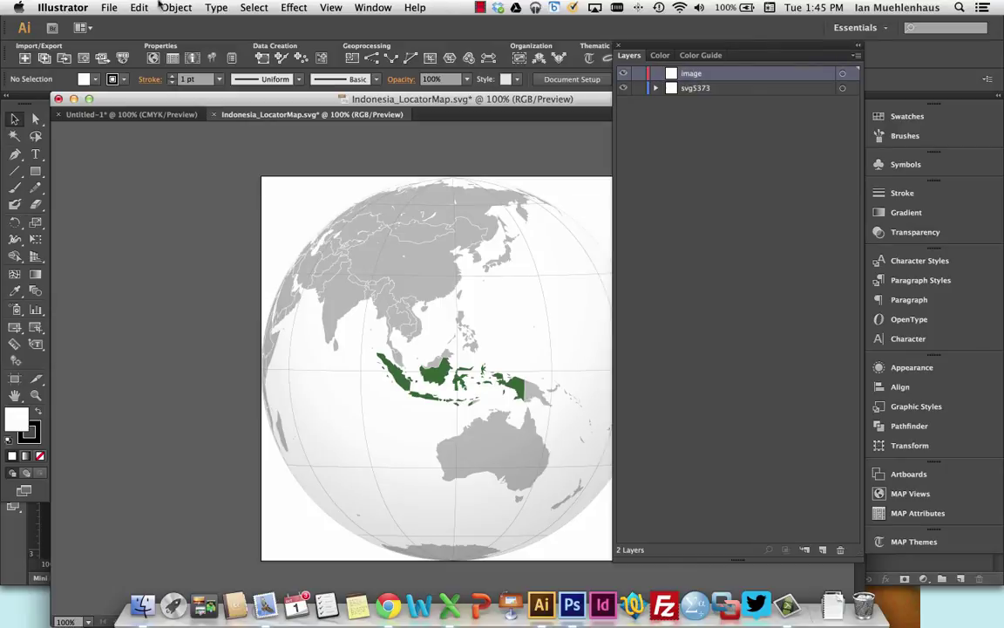
{"action": "left_click", "coordinate": [110, 7]}
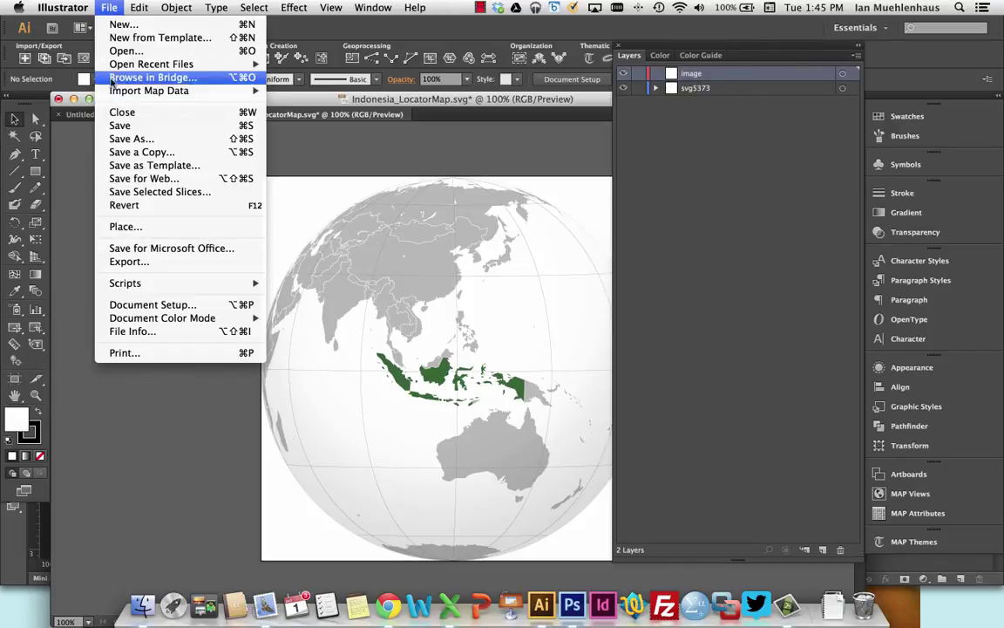
{"action": "left_click", "coordinate": [126, 226]}
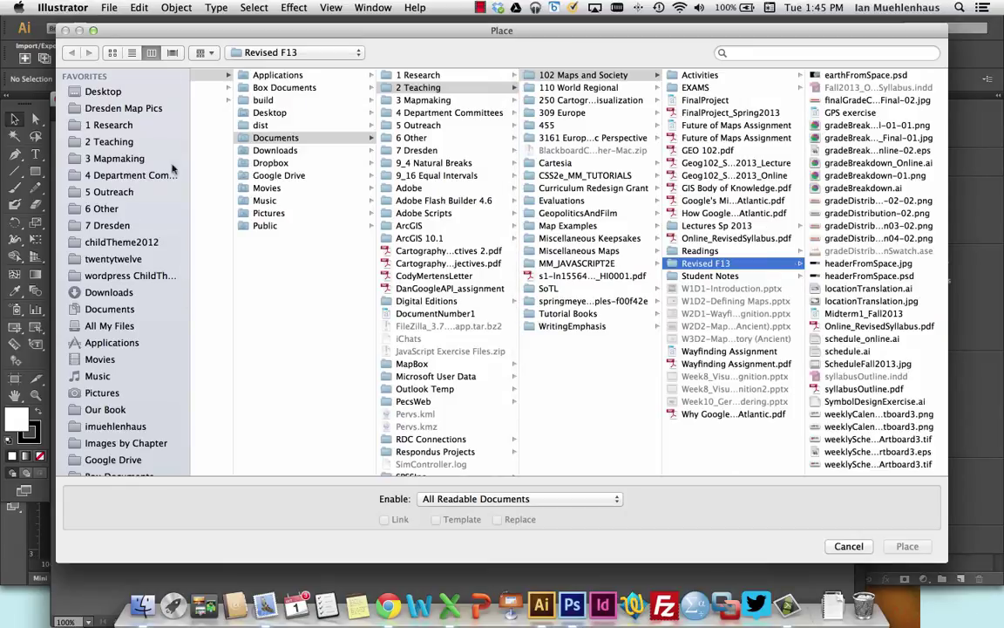
{"action": "left_click", "coordinate": [103, 91]}
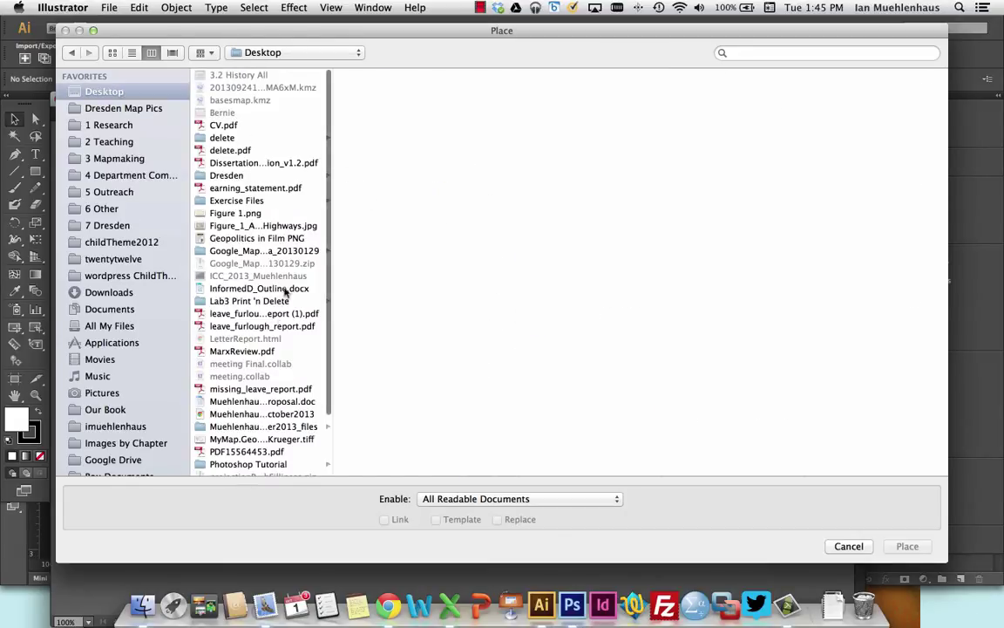
{"action": "scroll", "coordinate": [286, 292], "scroll_direction": "down", "scroll_amount": 3}
{"action": "scroll", "coordinate": [285, 292], "scroll_direction": "down", "scroll_amount": 3}
{"action": "left_click", "coordinate": [247, 394]}
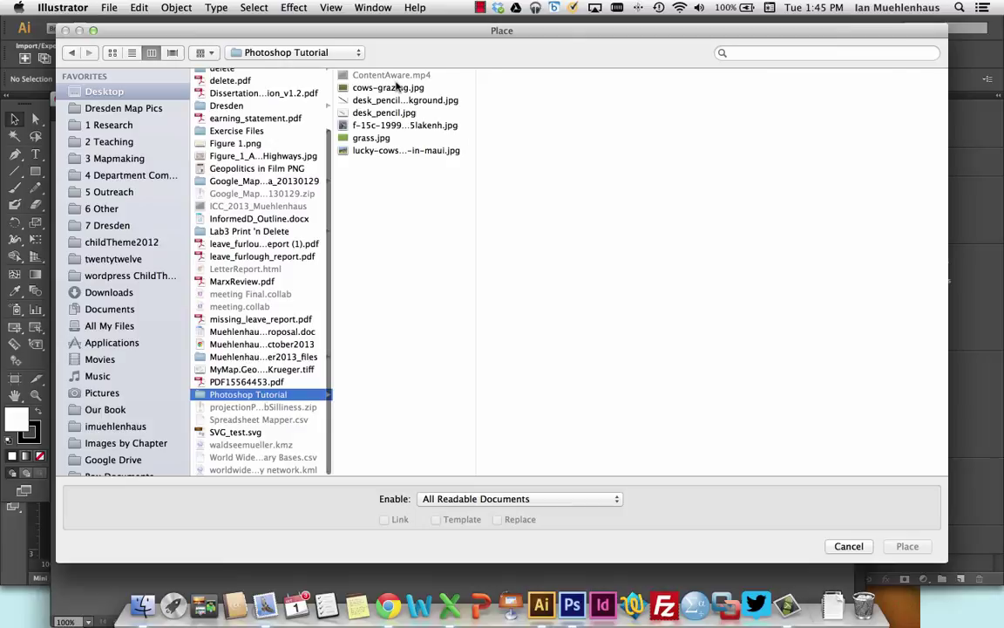
{"action": "left_click", "coordinate": [384, 112]}
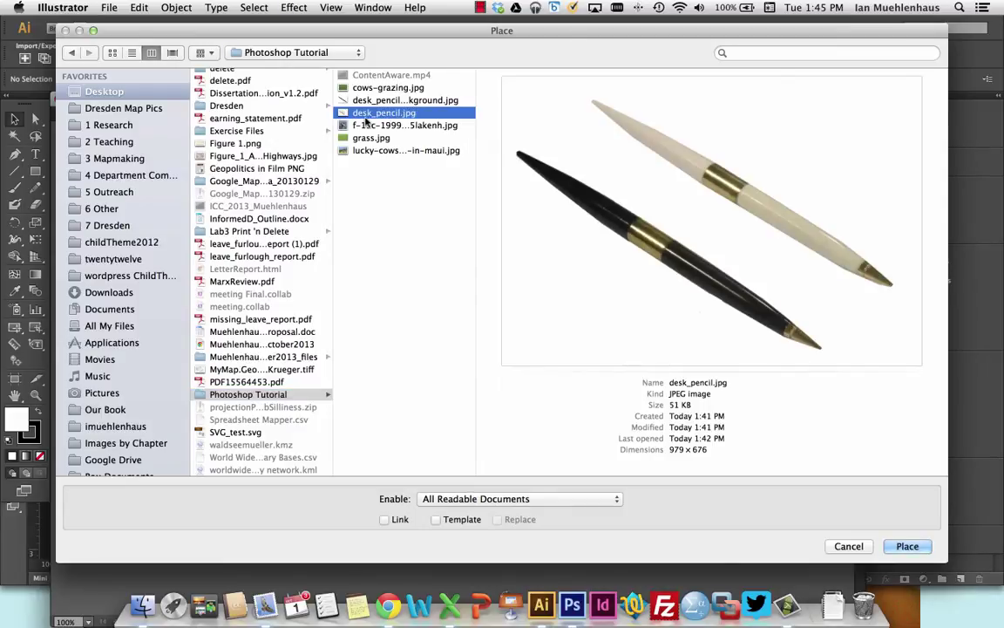
{"action": "left_click", "coordinate": [406, 100]}
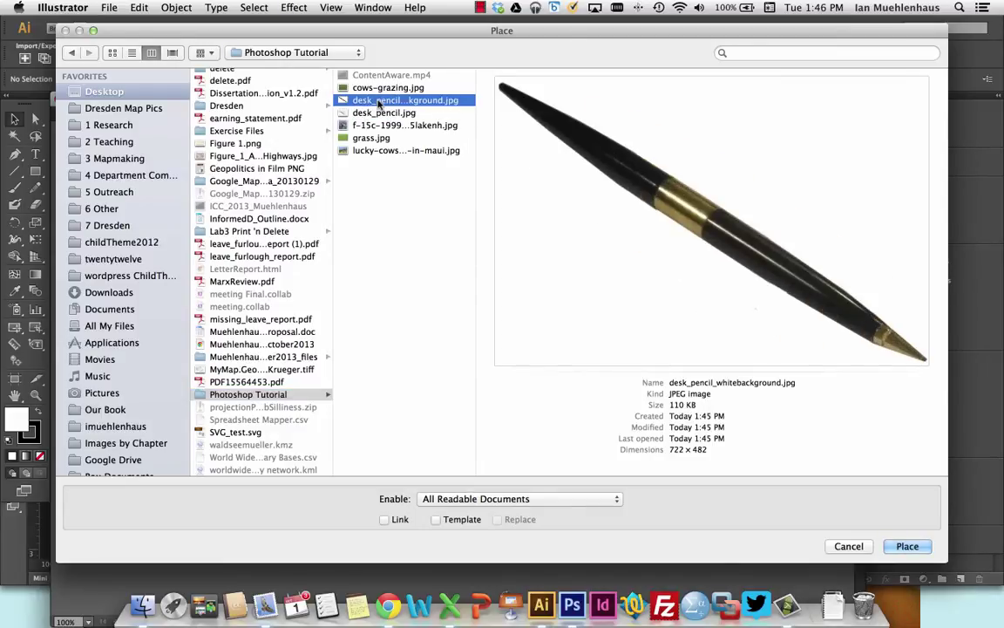
{"action": "double_click", "coordinate": [379, 101]}
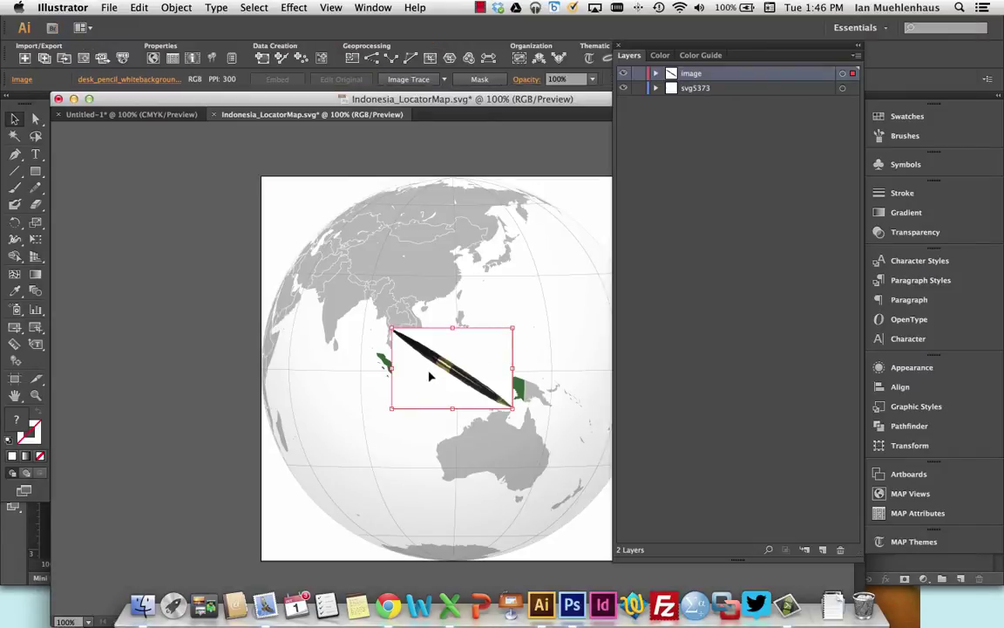
{"action": "left_click_drag", "start_coordinate": [426, 379], "coordinate": [515, 253]}
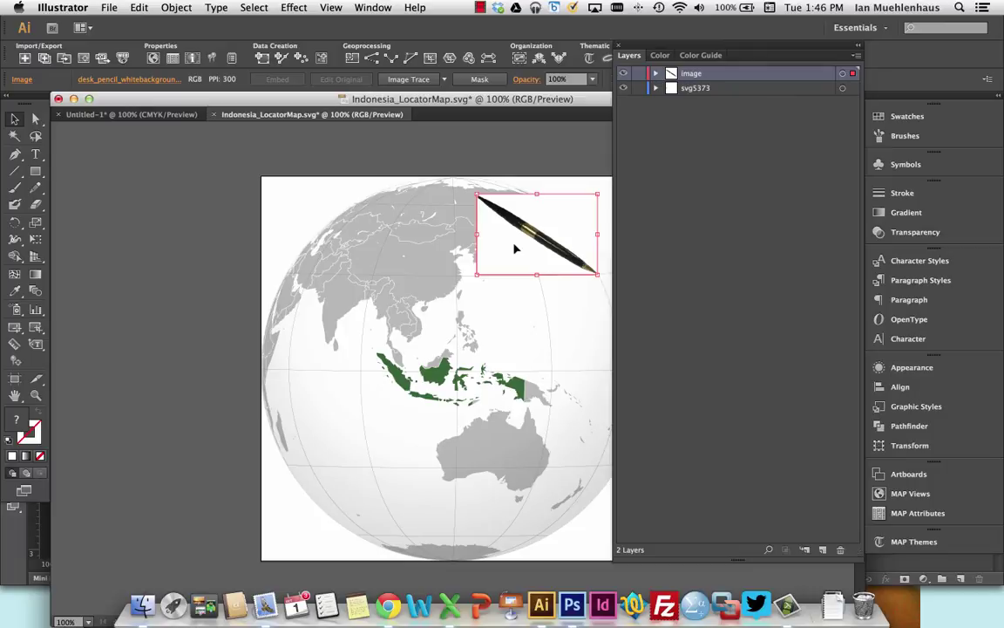
{"action": "left_click_drag", "start_coordinate": [515, 248], "coordinate": [319, 224]}
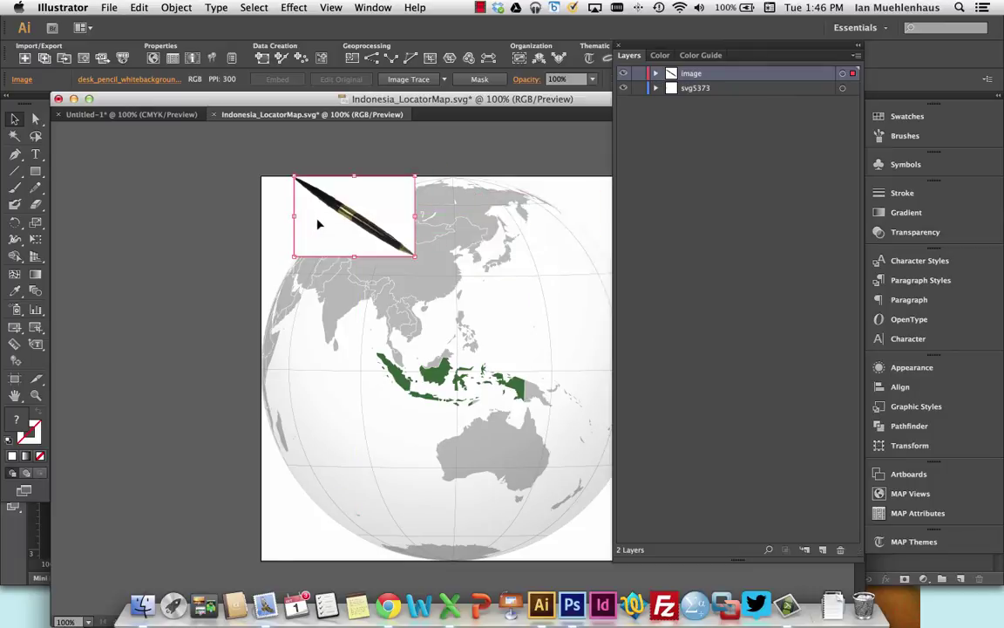
{"action": "key", "text": "Delete"}
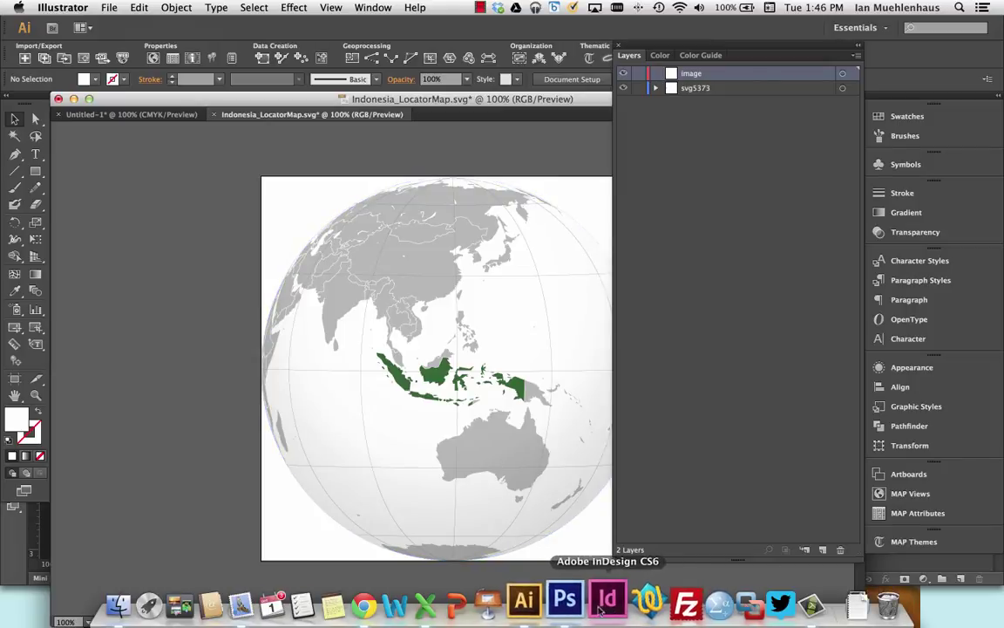
{"action": "left_click", "coordinate": [558, 602]}
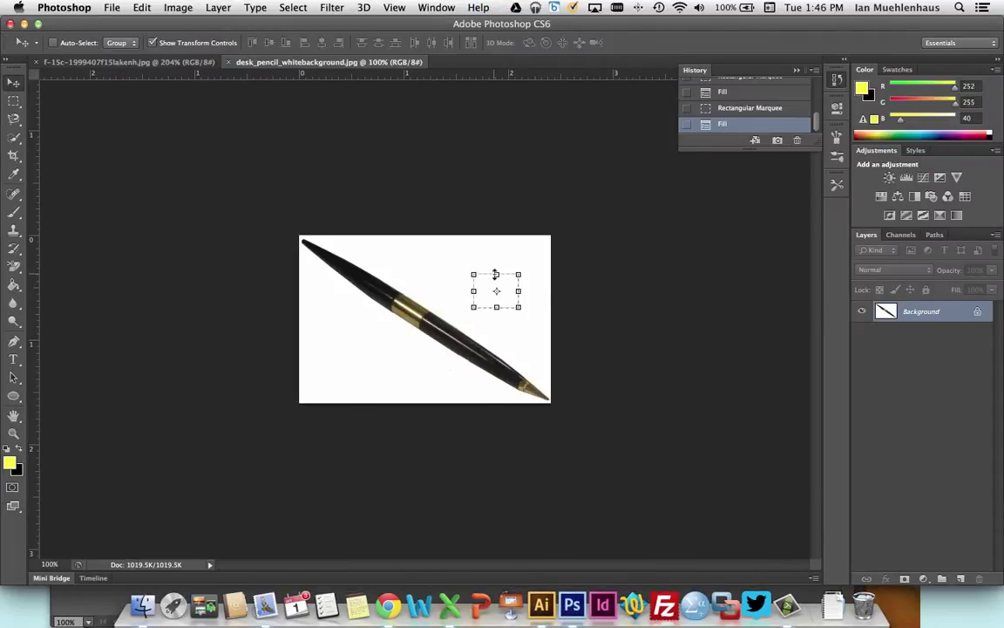
Stretch the filled patch slightly and apply the free transform
{"action": "left_click_drag", "start_coordinate": [497, 274], "coordinate": [496, 267]}
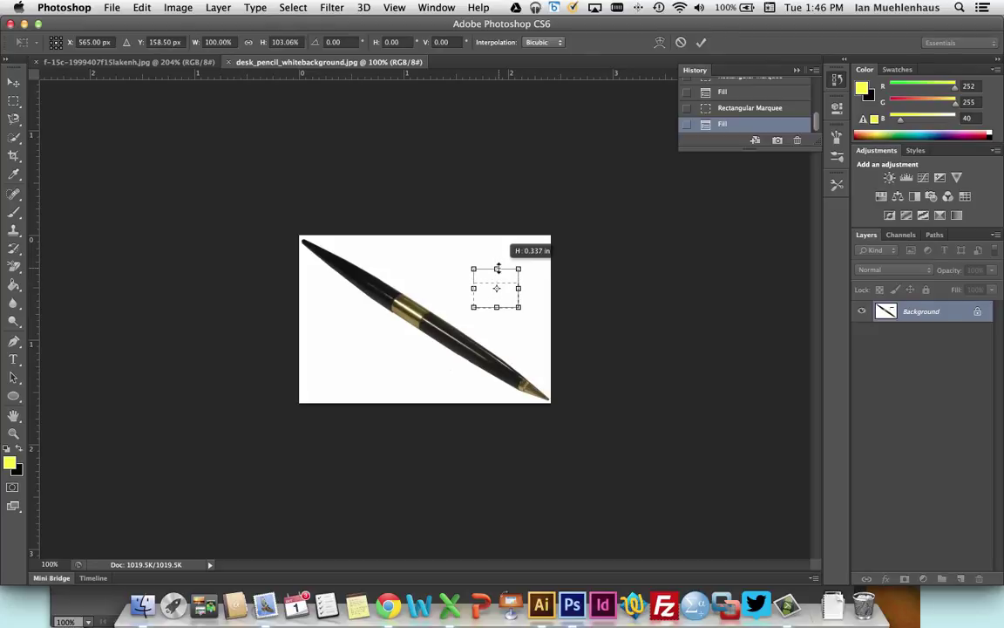
{"action": "left_click", "coordinate": [13, 80]}
{"action": "left_click", "coordinate": [619, 217]}
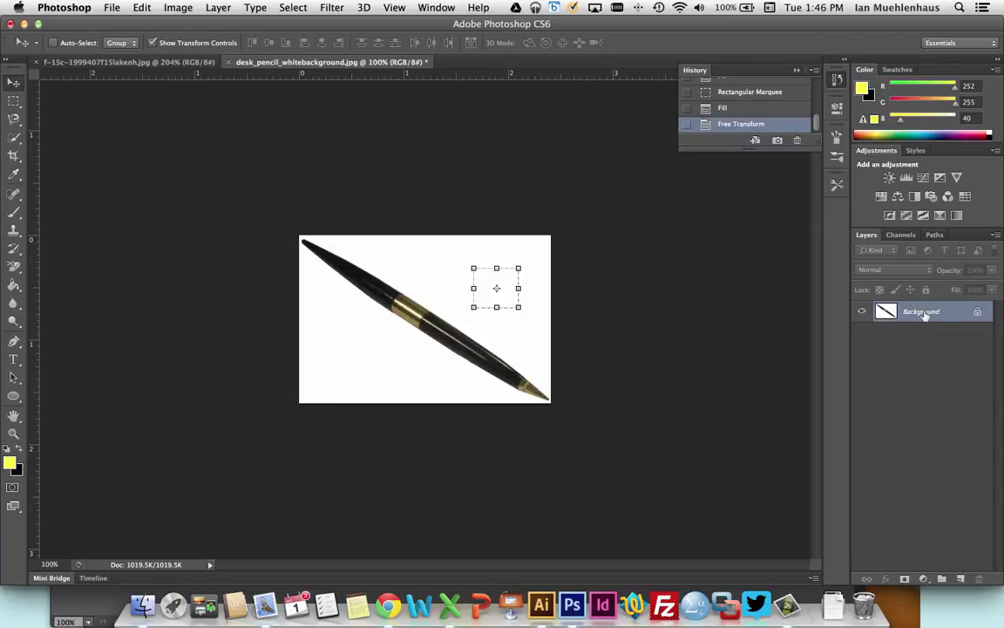
Duplicate the Background layer, then delete the original Background layer
{"action": "right_click", "coordinate": [917, 316]}
{"action": "left_click", "coordinate": [942, 314]}
{"action": "right_click", "coordinate": [928, 312]}
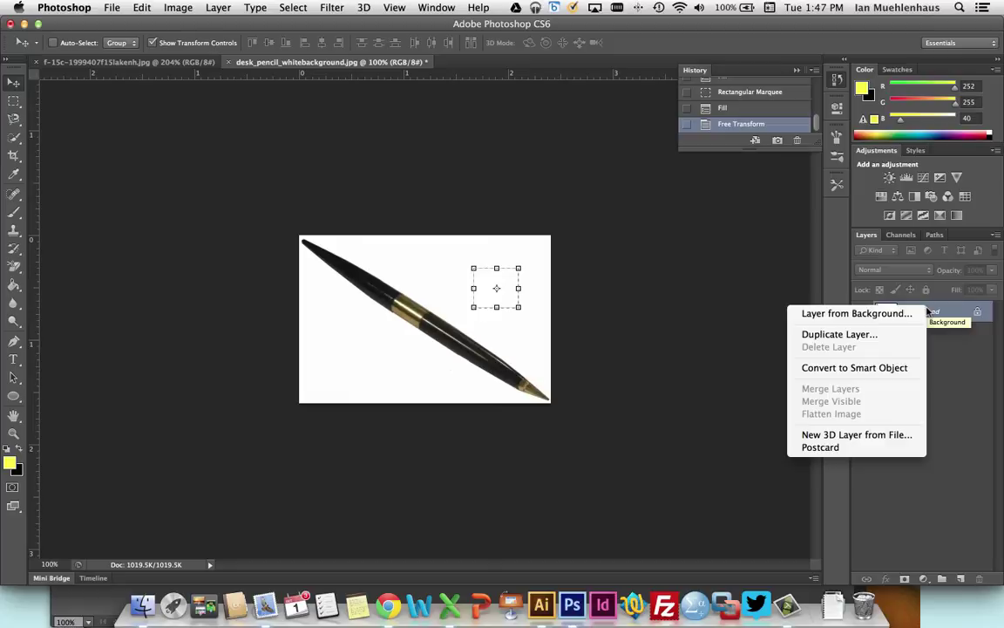
{"action": "left_click", "coordinate": [884, 340]}
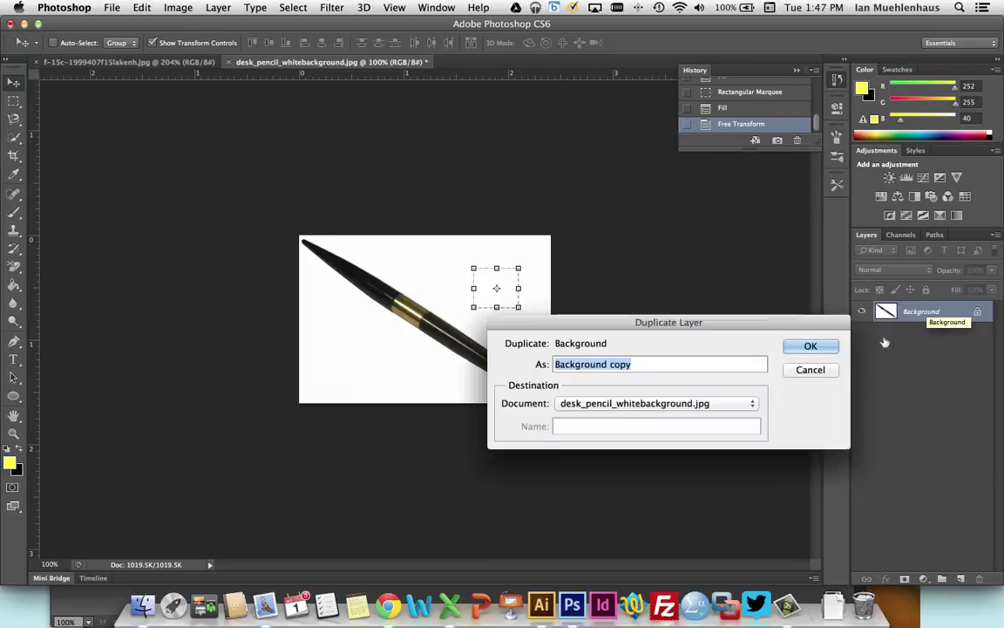
{"action": "left_click", "coordinate": [811, 346]}
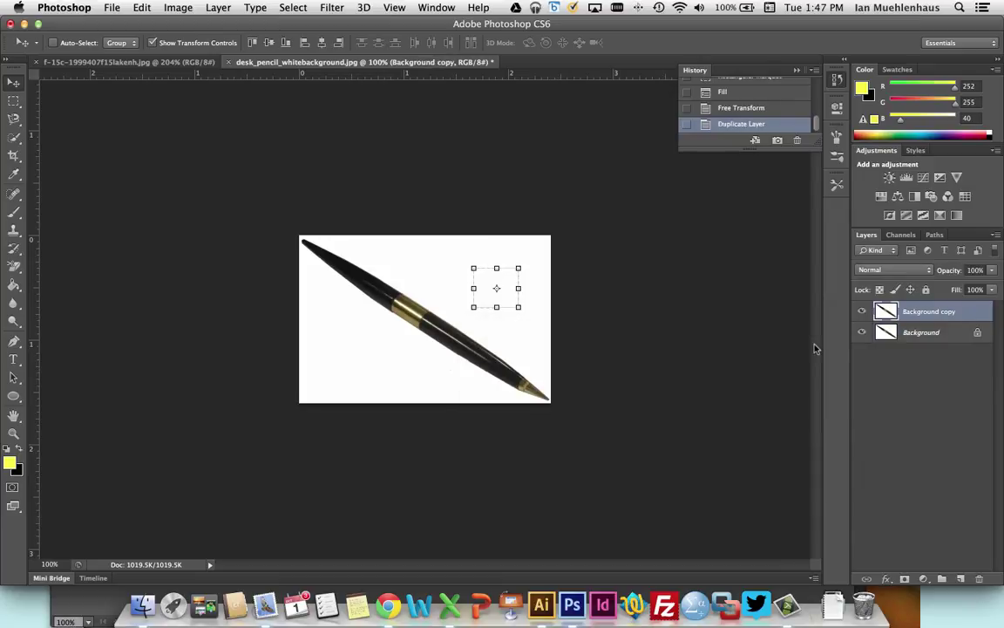
{"action": "left_click", "coordinate": [926, 333]}
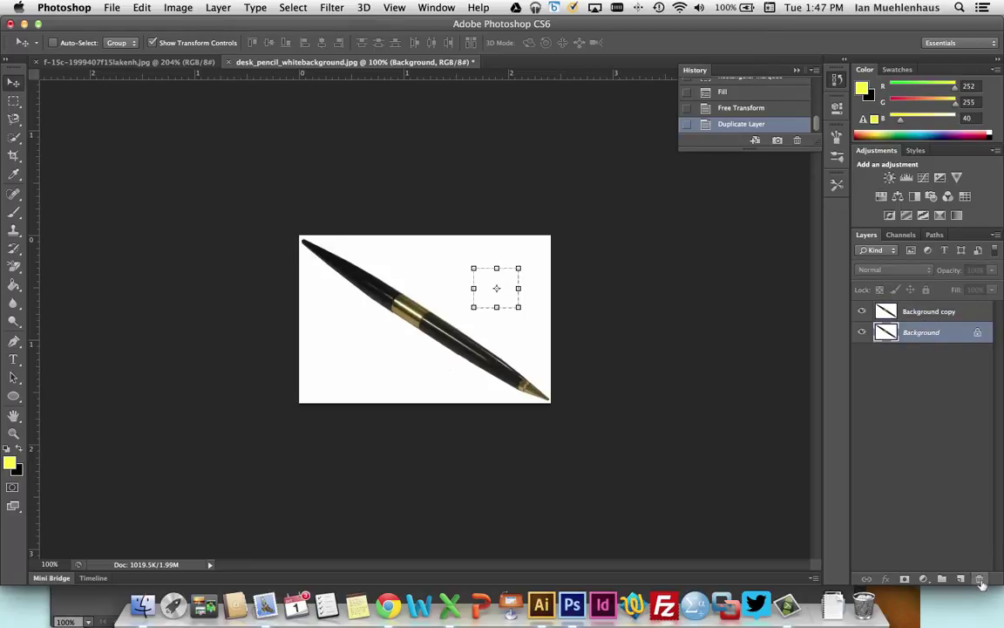
{"action": "left_click", "coordinate": [980, 581]}
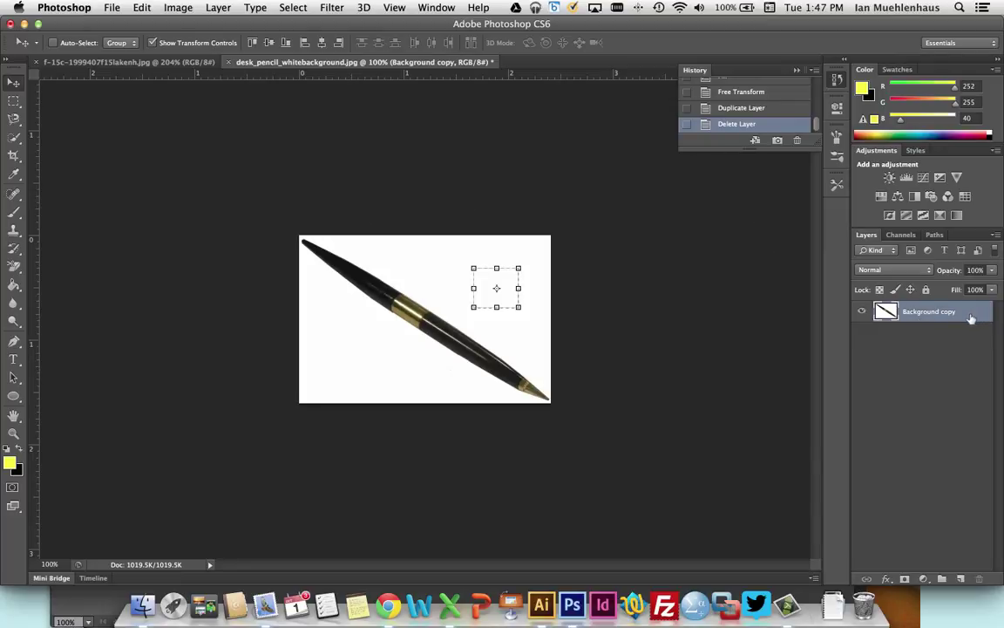
Select the white background with the Magic Wand tool and fit the image on screen
{"action": "left_click", "coordinate": [14, 138]}
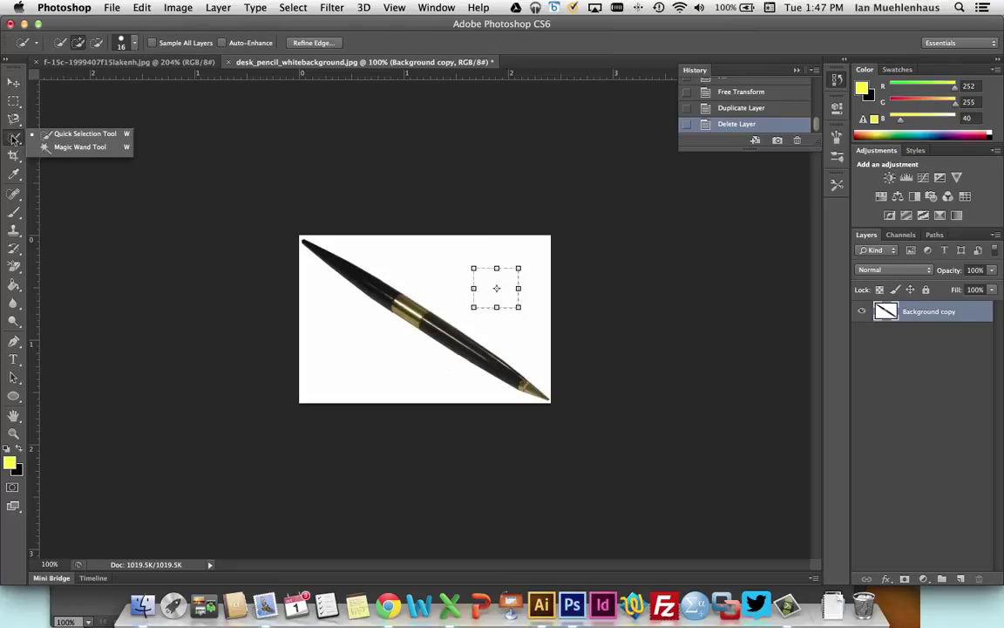
{"action": "left_click", "coordinate": [67, 149]}
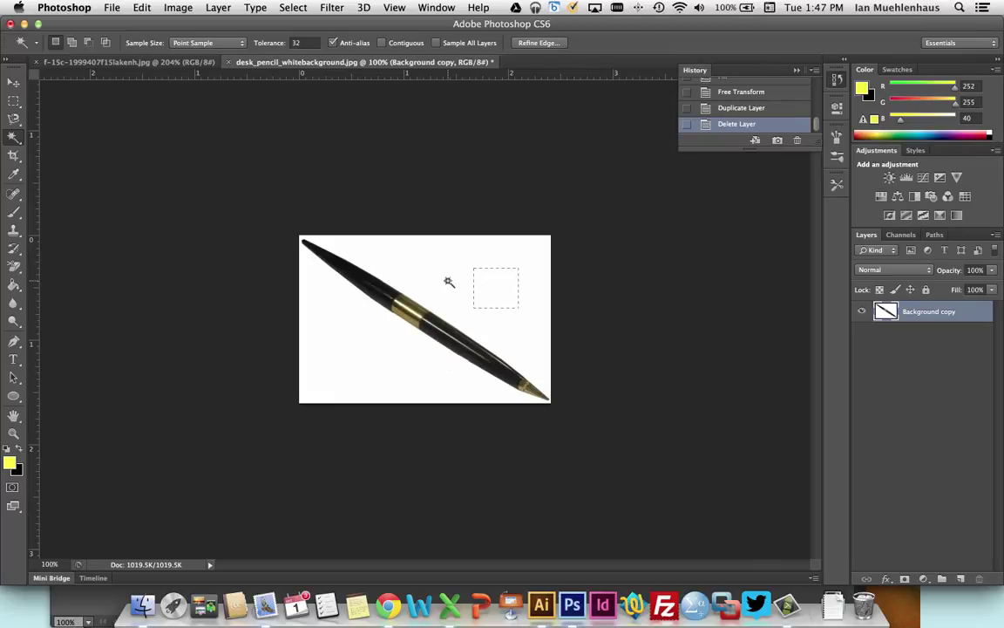
{"action": "left_click", "coordinate": [448, 282]}
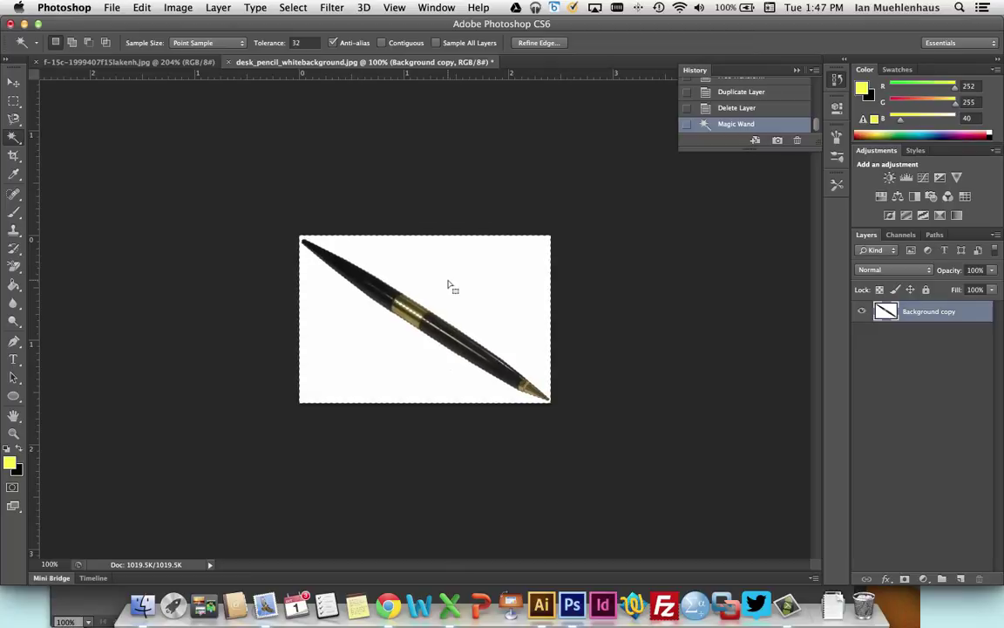
{"action": "key", "text": "super+0"}
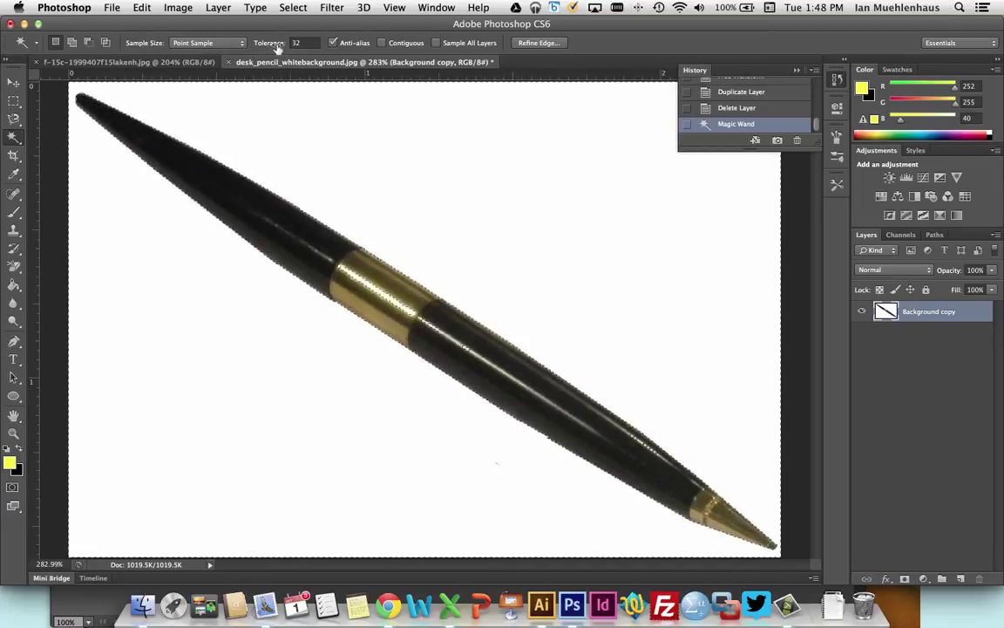
Set Magic Wand tolerance 32 with Contiguous, reselect the white background and delete it
{"action": "double_click", "coordinate": [299, 43]}
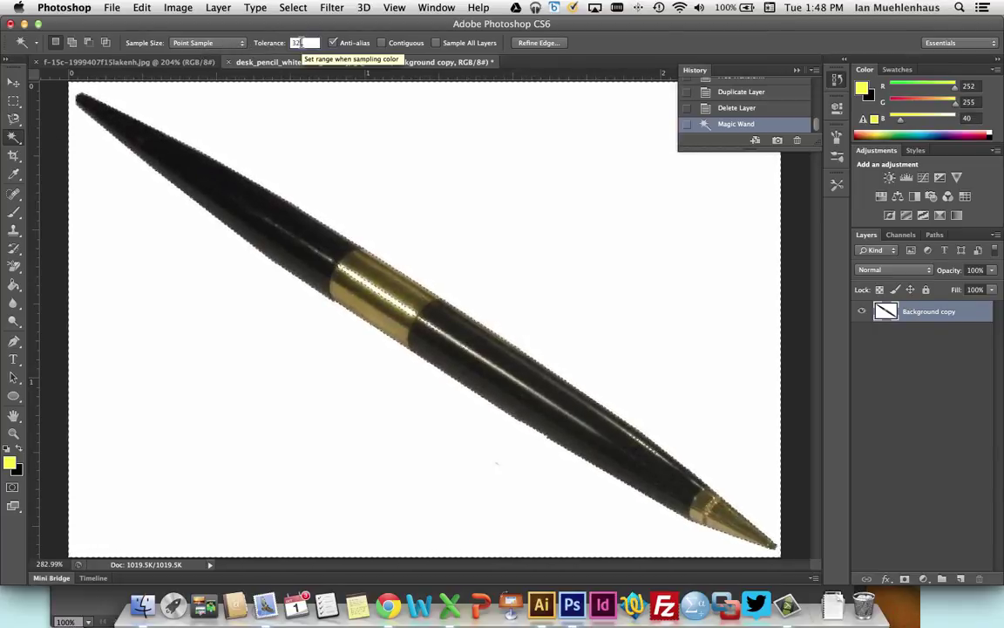
{"action": "type", "text": "1"}
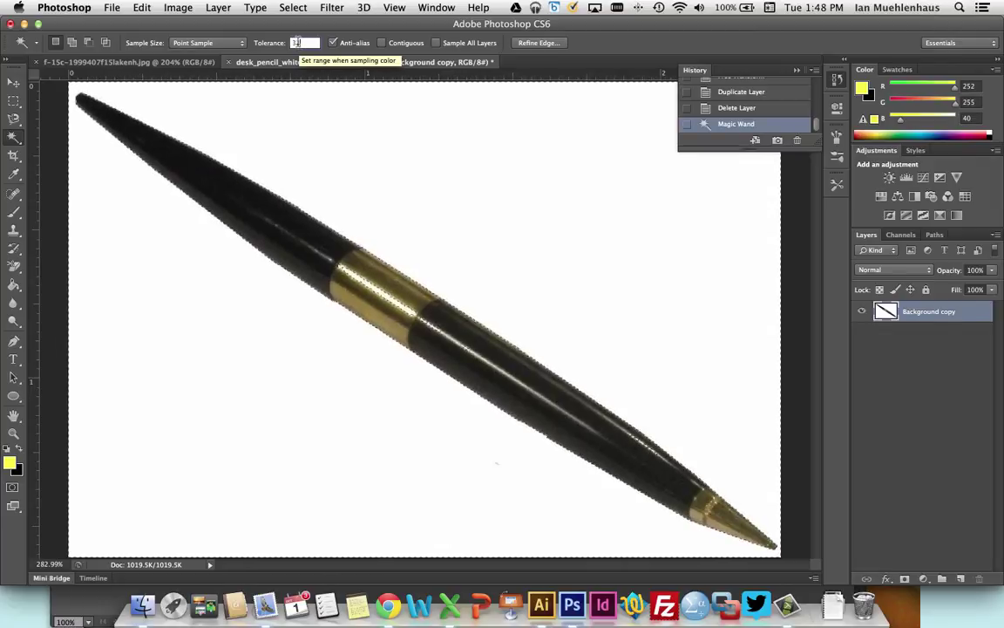
{"action": "type", "text": "2"}
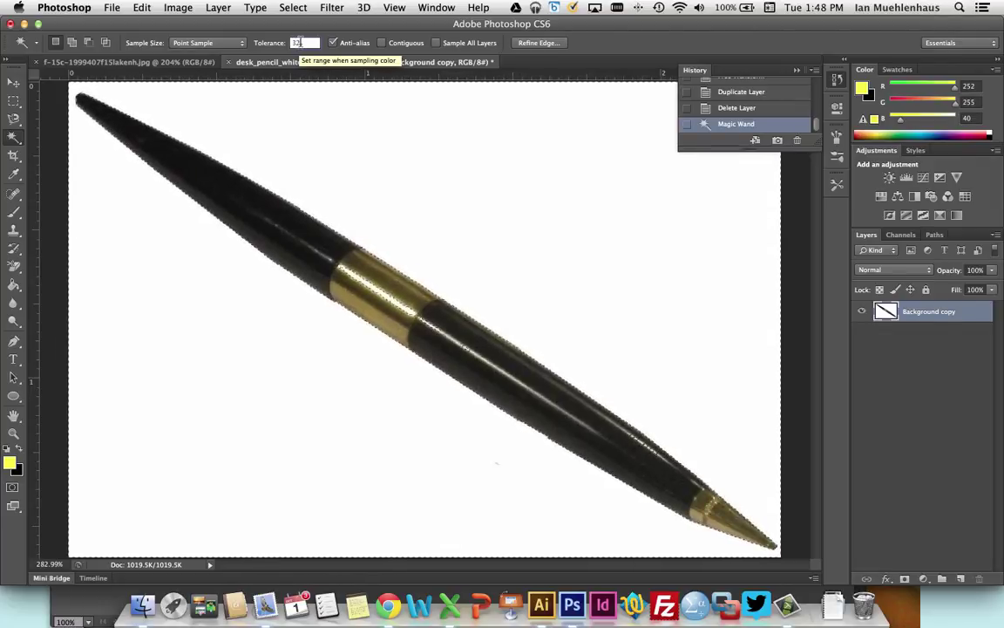
{"action": "type", "text": "0"}
{"action": "key", "text": "Return"}
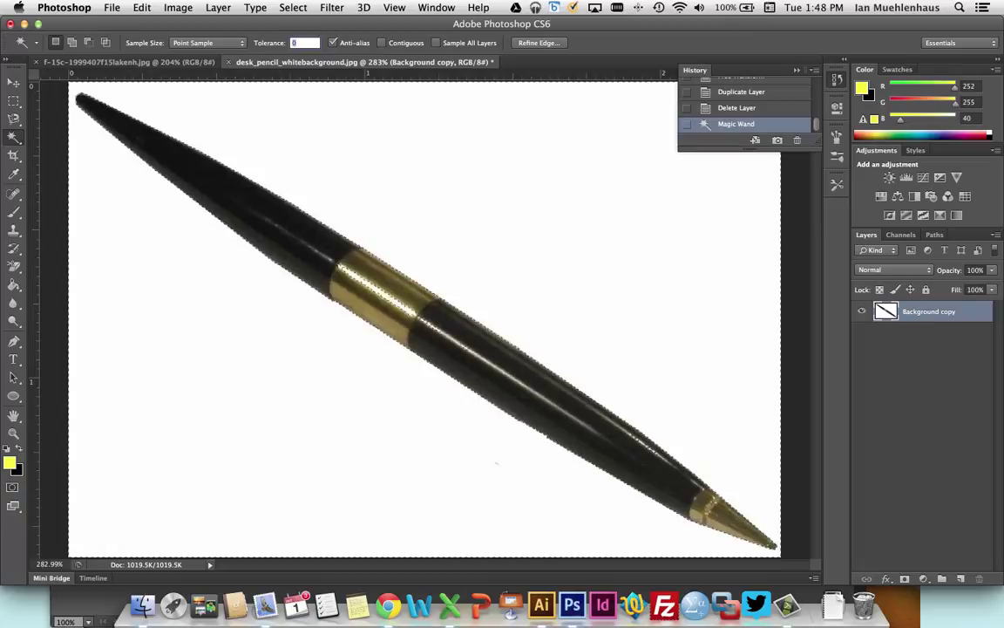
{"action": "type", "text": "32"}
{"action": "left_click", "coordinate": [381, 42]}
{"action": "key", "text": "super+d"}
{"action": "left_click", "coordinate": [218, 109]}
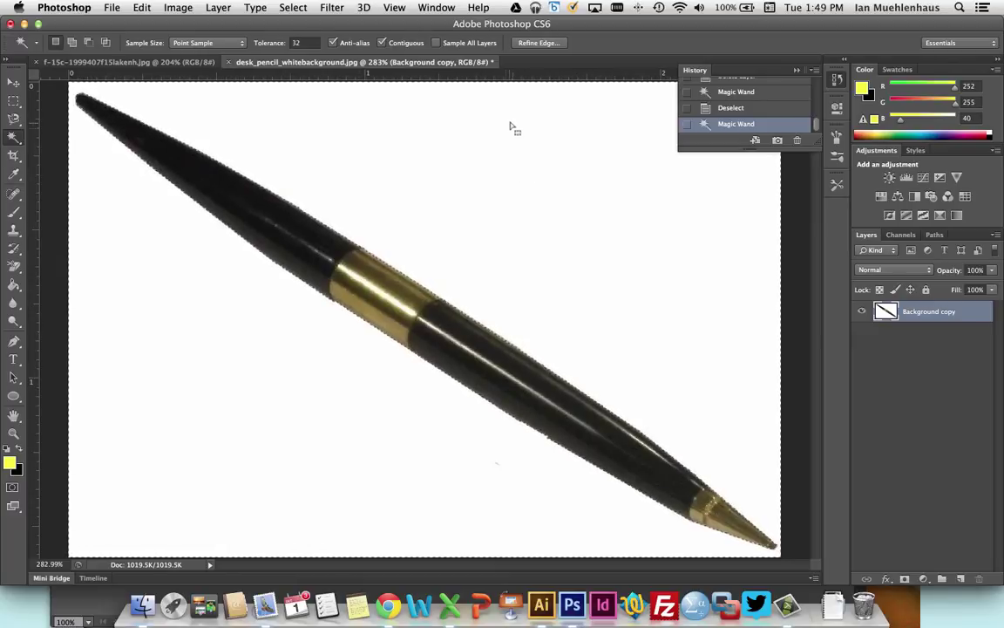
{"action": "key", "text": "Delete"}
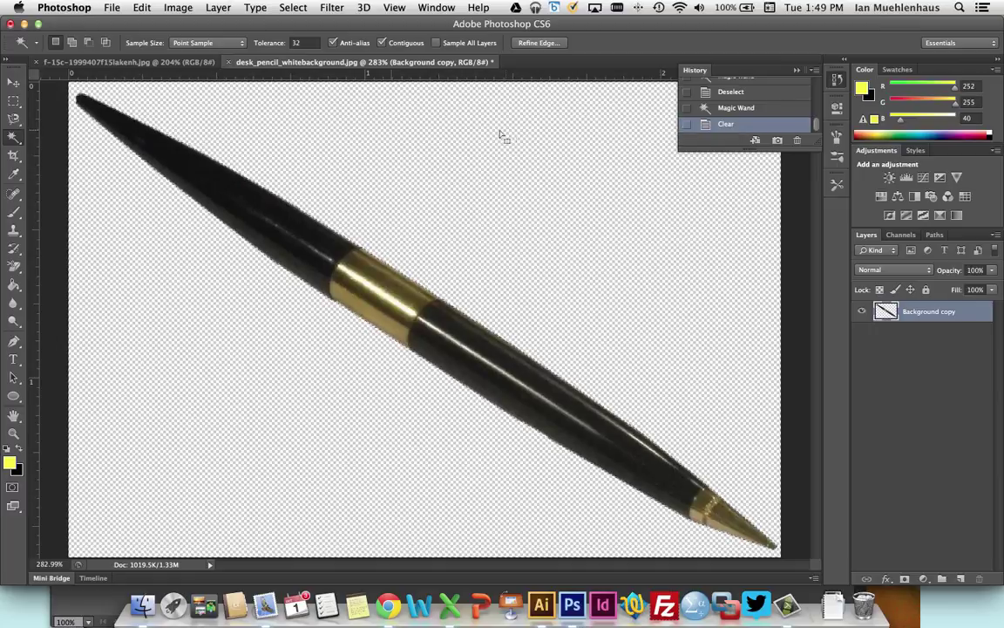
Save a PNG copy named desk_pencil_transparentbackground.png with no compression
{"action": "left_click", "coordinate": [112, 7]}
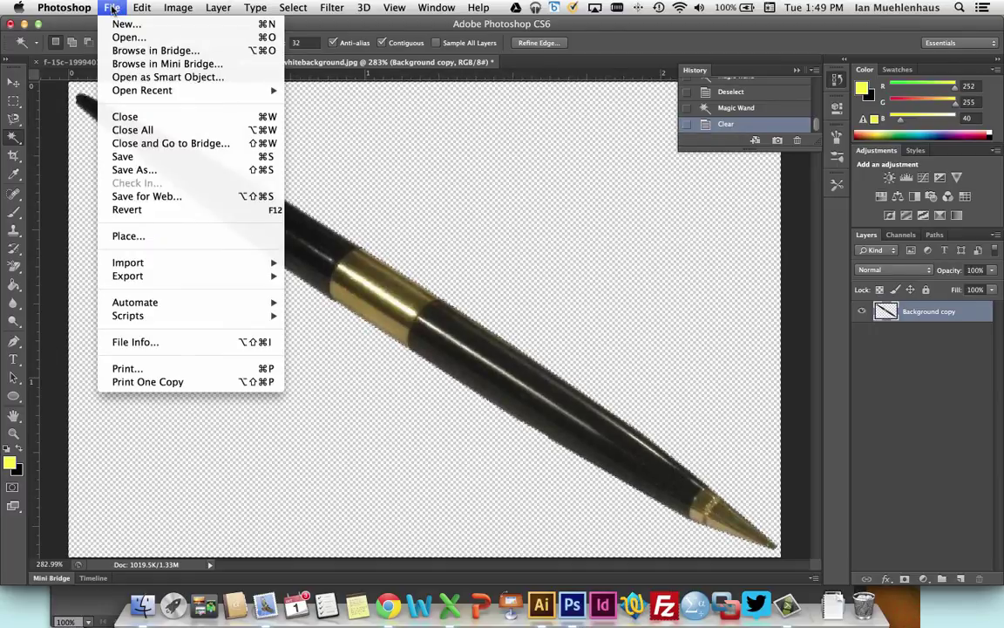
{"action": "left_click", "coordinate": [153, 170]}
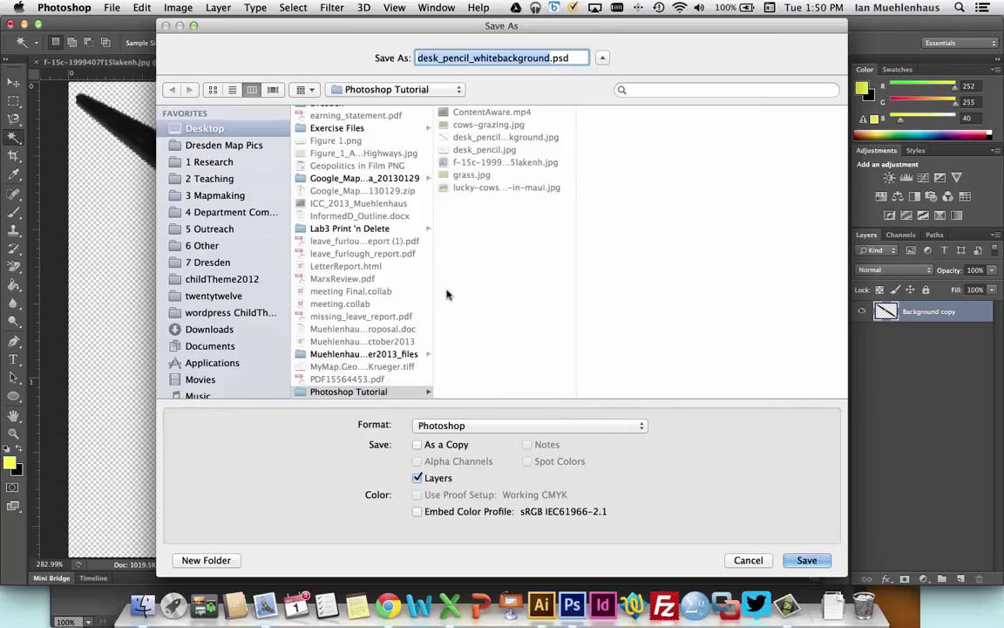
{"action": "left_click", "coordinate": [471, 425]}
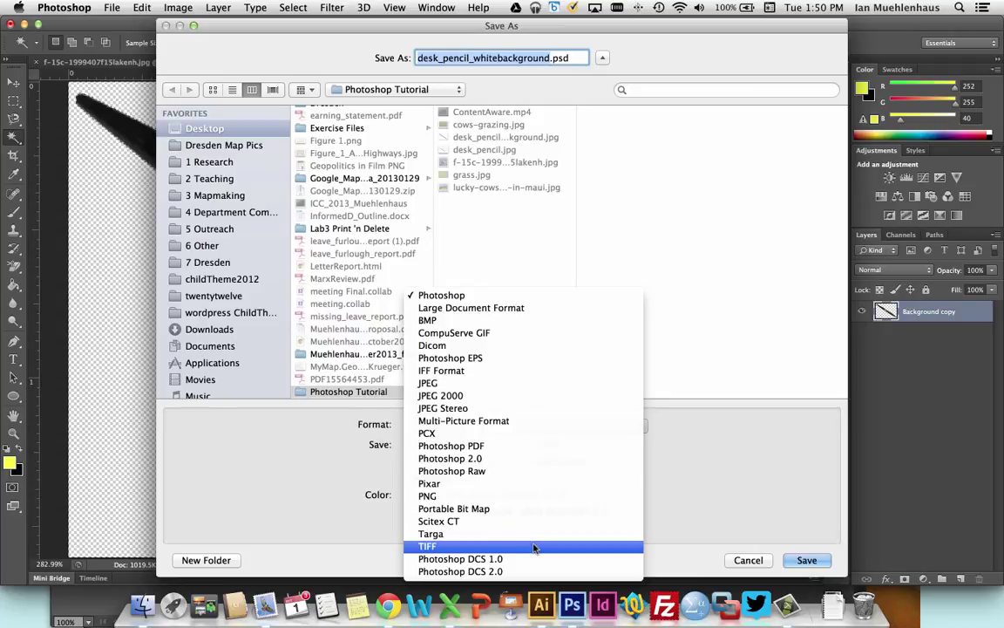
{"action": "left_click", "coordinate": [517, 496]}
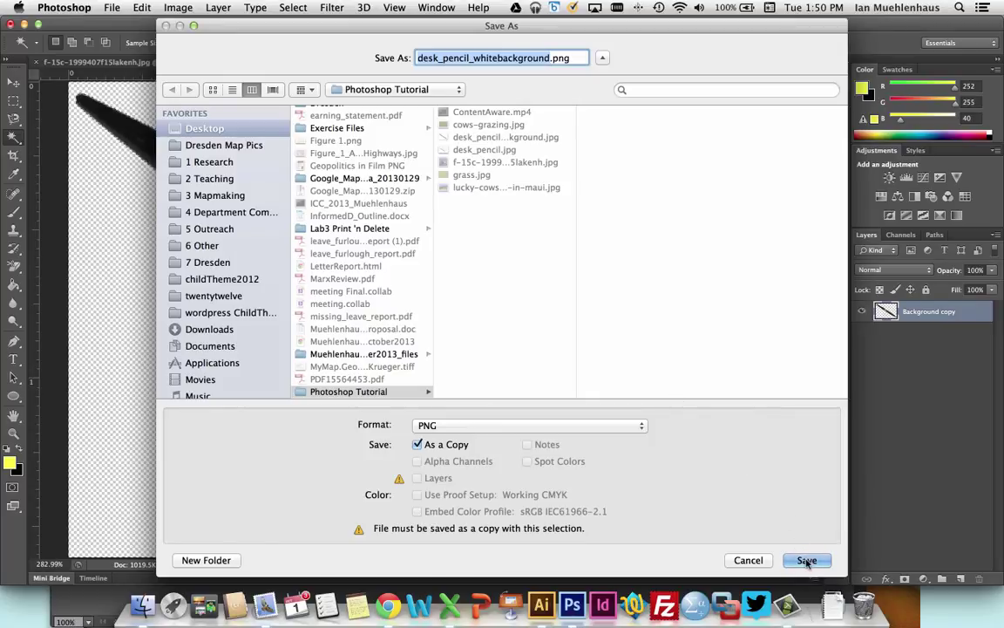
{"action": "left_click_drag", "start_coordinate": [550, 58], "coordinate": [482, 58]}
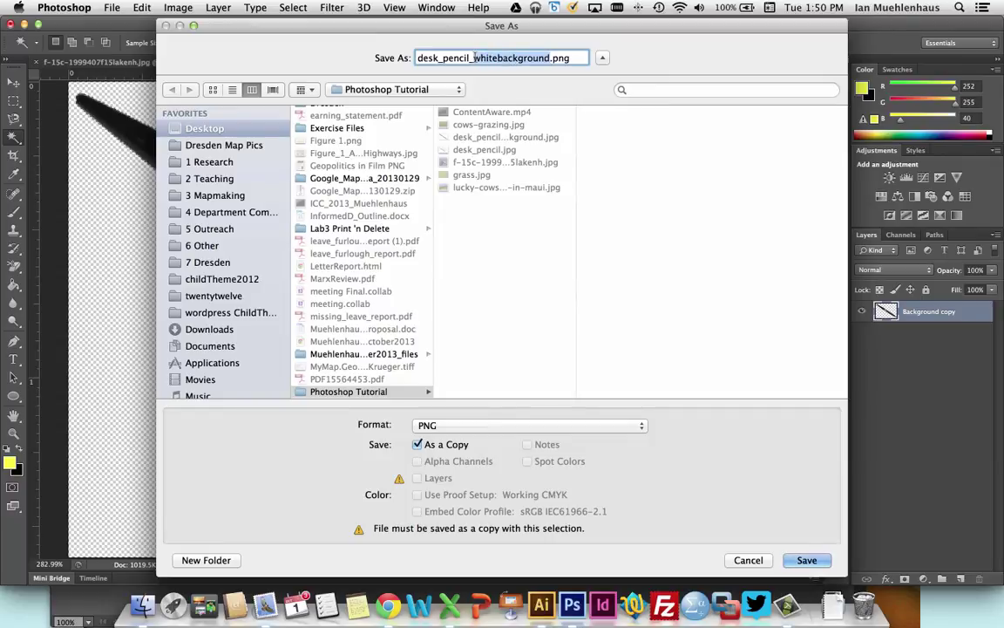
{"action": "type", "text": "transparentbac"}
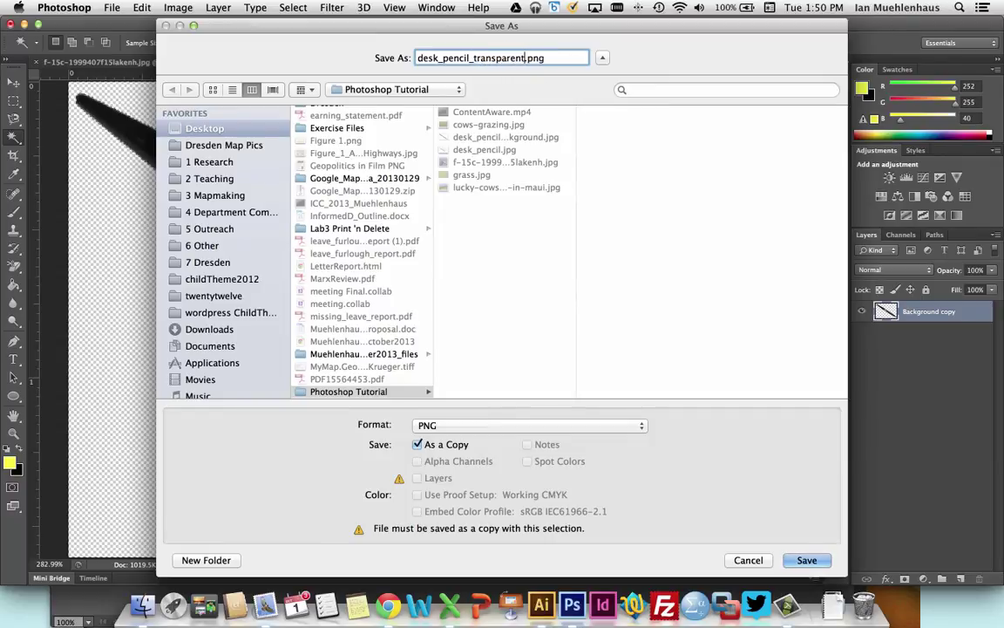
{"action": "type", "text": "kground"}
{"action": "key", "text": "Return"}
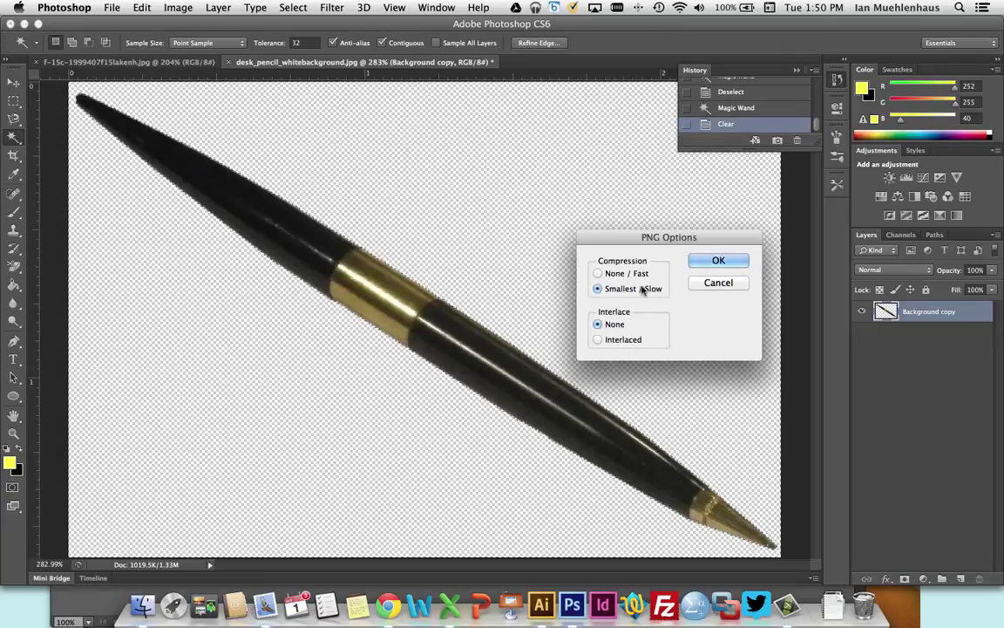
{"action": "left_click", "coordinate": [610, 274]}
{"action": "left_click", "coordinate": [718, 260]}
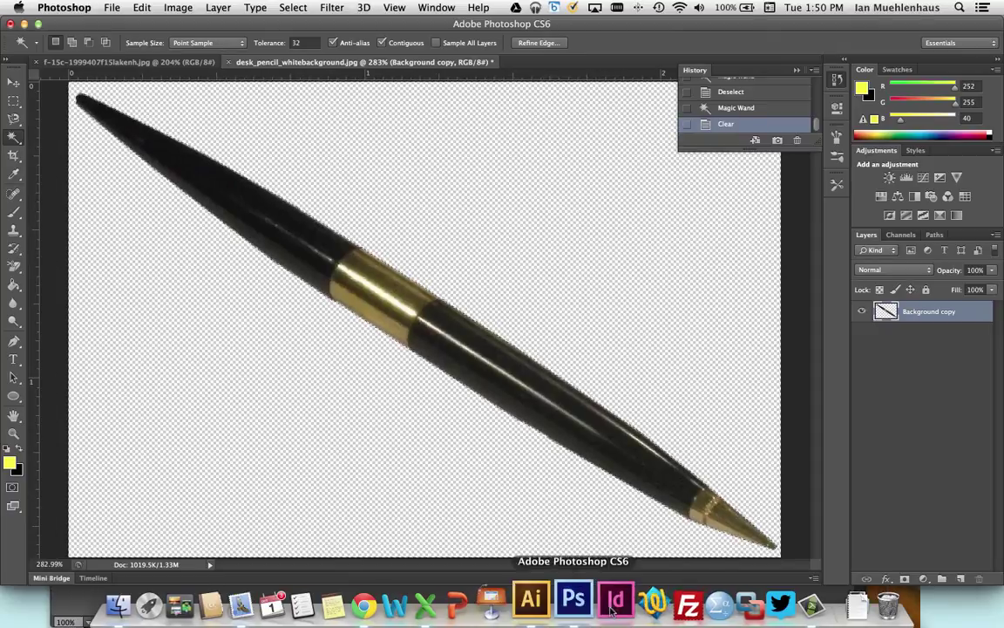
{"action": "left_click", "coordinate": [540, 602]}
Place desk_pencil_transparentbackground.png onto the locator map with File > Place
{"action": "left_click", "coordinate": [109, 8]}
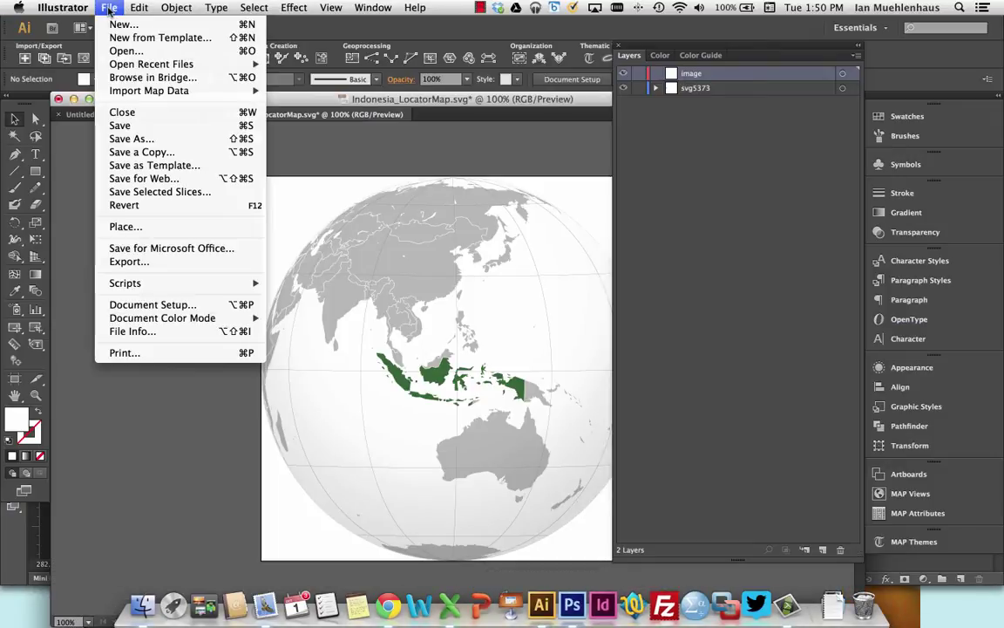
{"action": "left_click", "coordinate": [126, 226]}
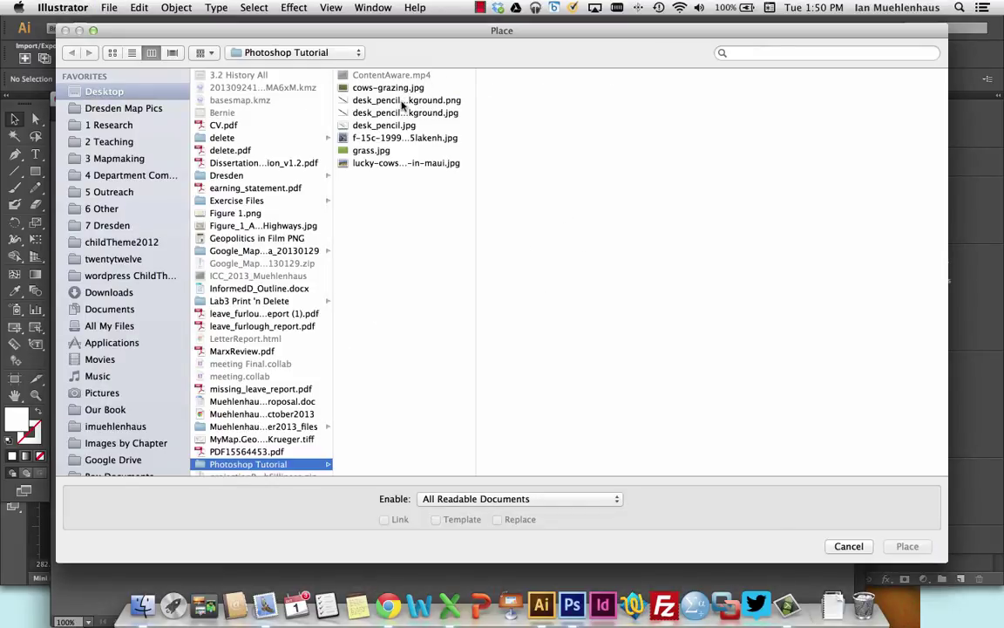
{"action": "left_click", "coordinate": [403, 101]}
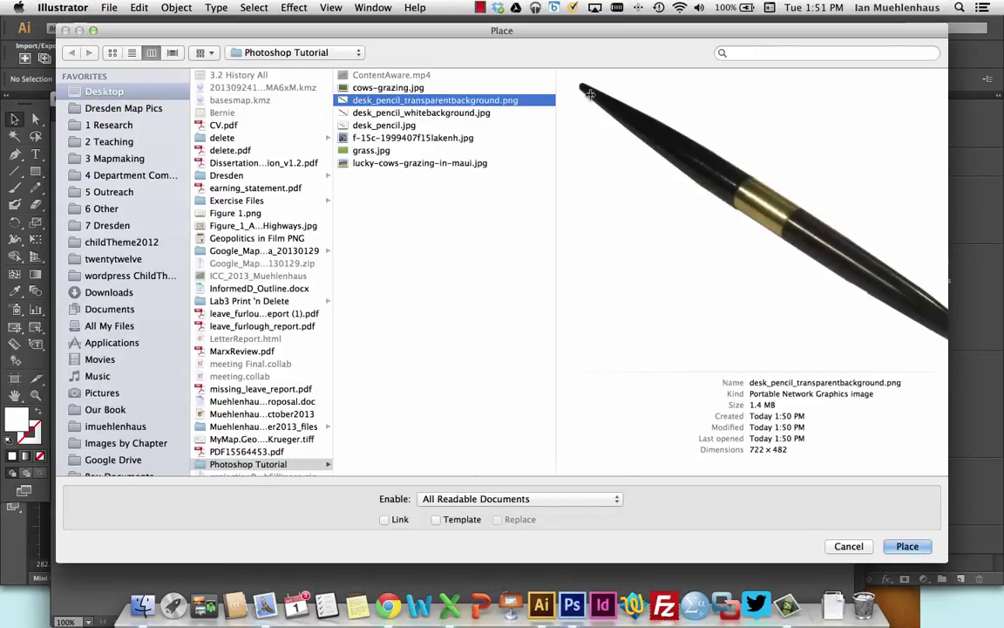
{"action": "double_click", "coordinate": [435, 101]}
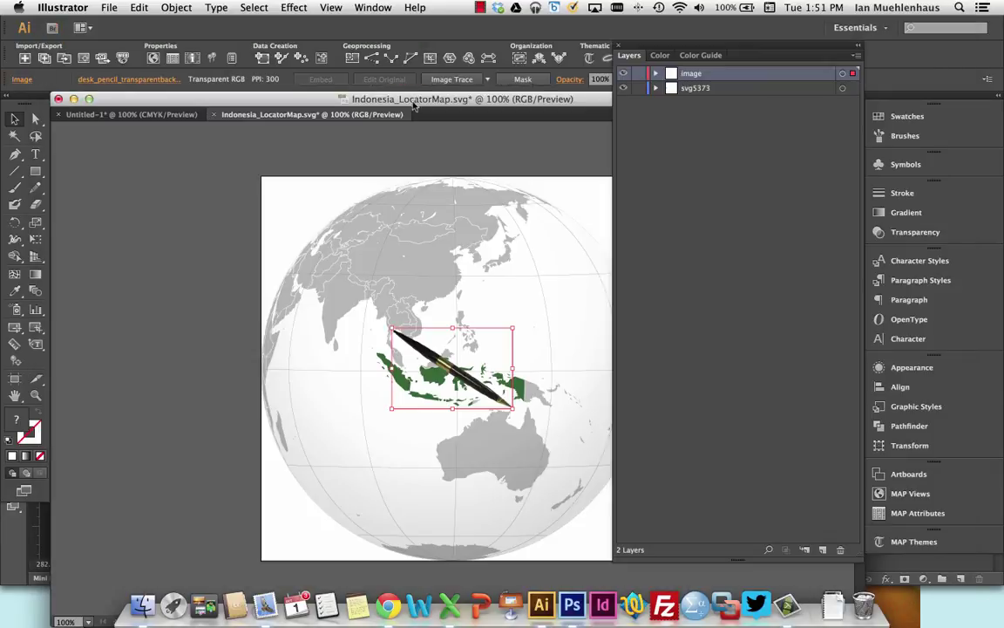
Move the pen up over central Asia, tilt it to a steeper angle and enlarge it
{"action": "mouse_move", "coordinate": [477, 365]}
{"action": "left_mouse_down"}
{"action": "mouse_move", "coordinate": [377, 258]}
{"action": "mouse_move", "coordinate": [356, 255]}
{"action": "left_mouse_up"}
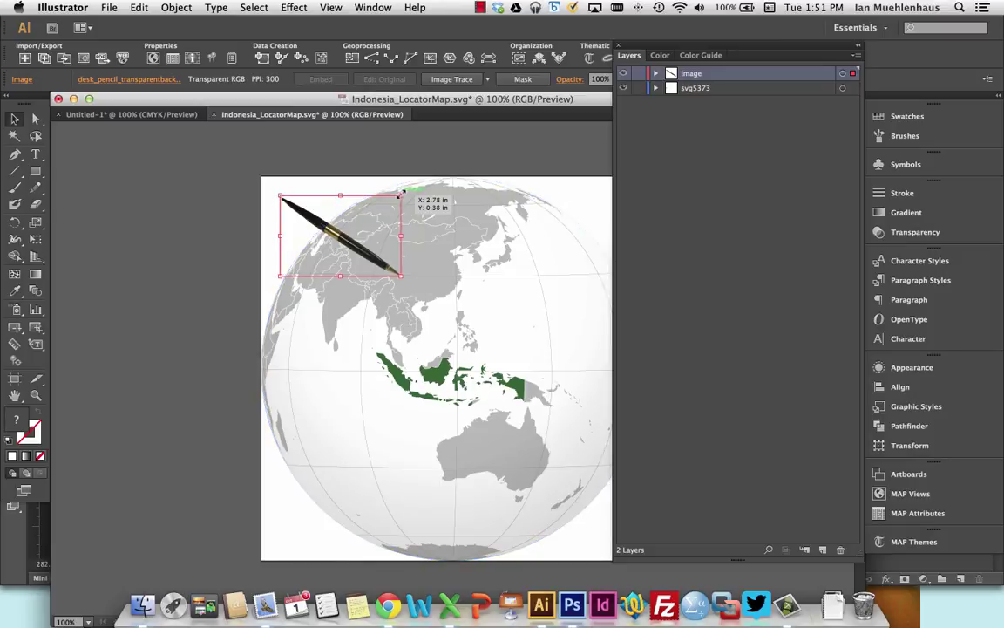
{"action": "left_click_drag", "start_coordinate": [280, 190], "coordinate": [295, 213]}
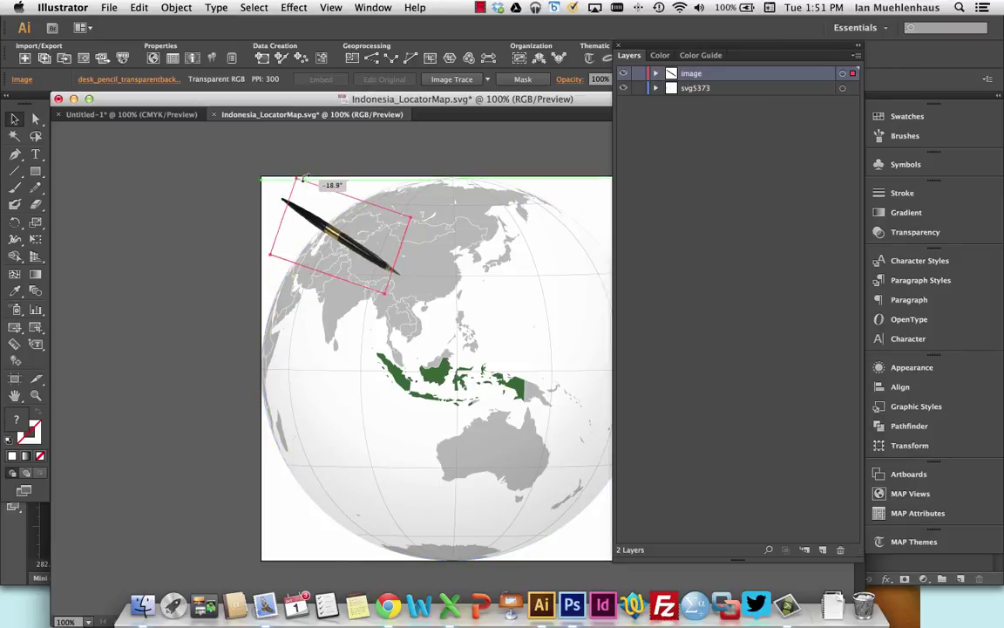
{"action": "mouse_move", "coordinate": [386, 290]}
{"action": "left_mouse_down"}
{"action": "mouse_move", "coordinate": [417, 348]}
{"action": "mouse_move", "coordinate": [375, 314]}
{"action": "left_mouse_up"}
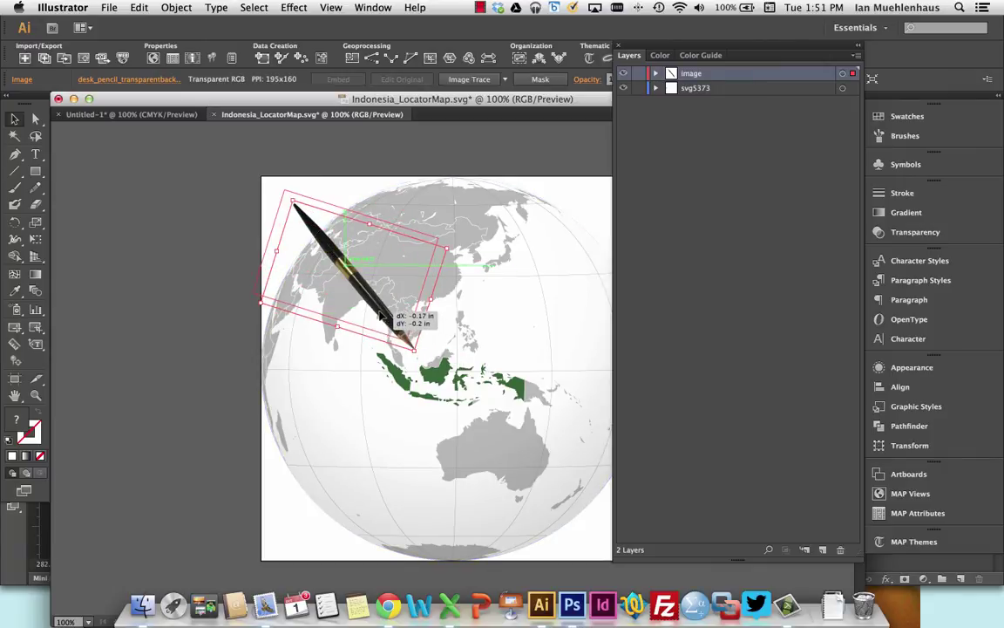
{"action": "left_click", "coordinate": [317, 164]}
Reselect the pen, leave isolation mode, and nudge its tip onto Indonesia
{"action": "left_click", "coordinate": [297, 213]}
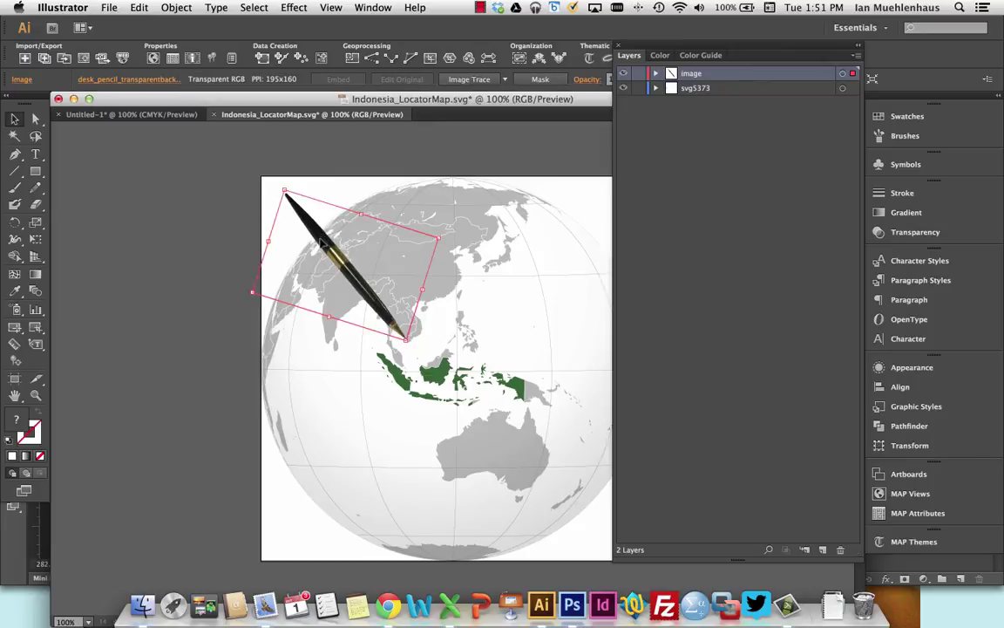
{"action": "double_click", "coordinate": [319, 241]}
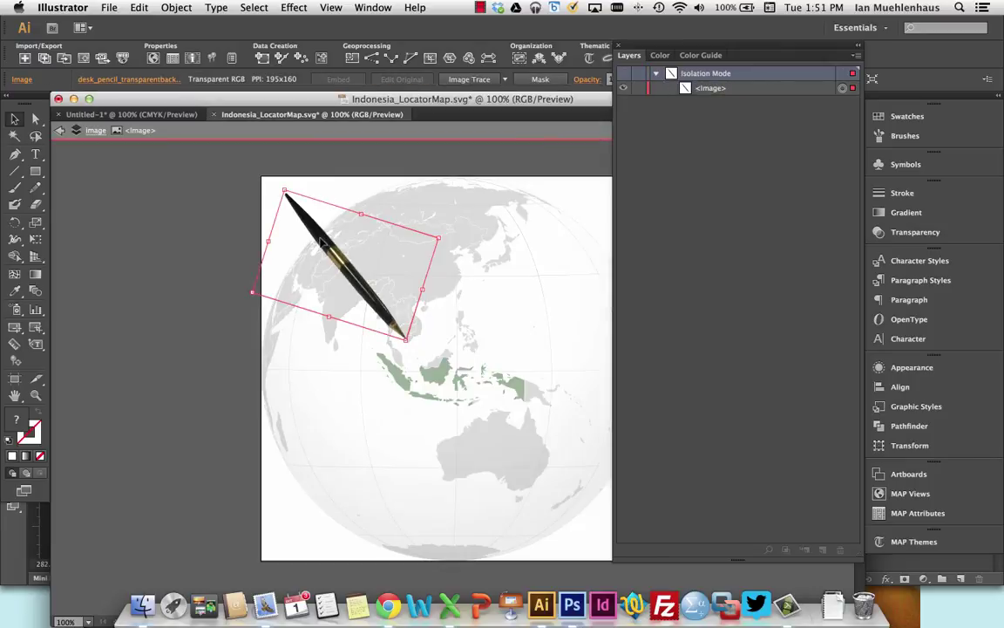
{"action": "left_click", "coordinate": [84, 130]}
{"action": "left_click", "coordinate": [347, 264]}
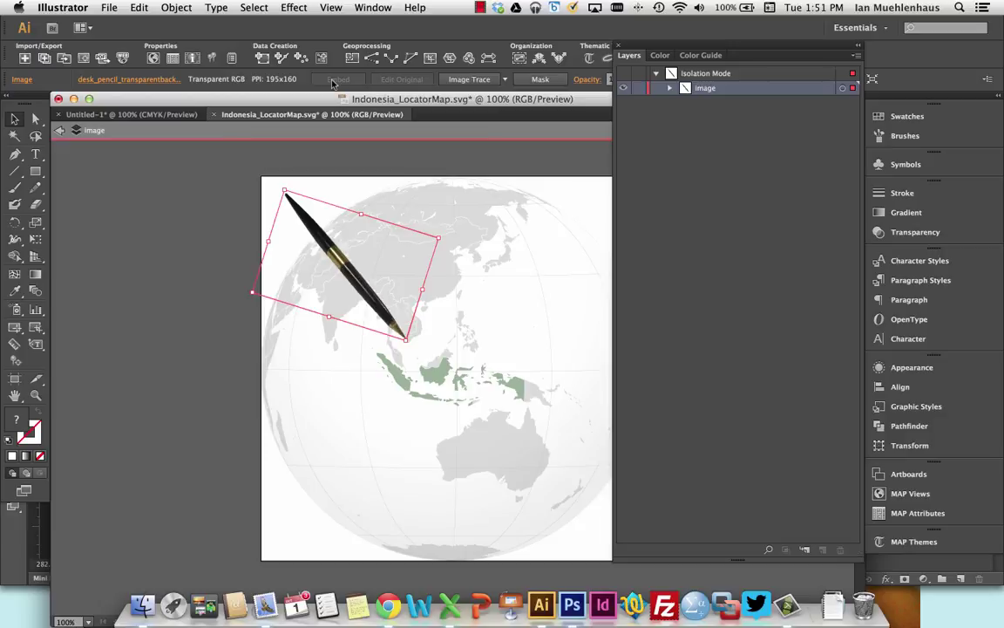
{"action": "double_click", "coordinate": [208, 227]}
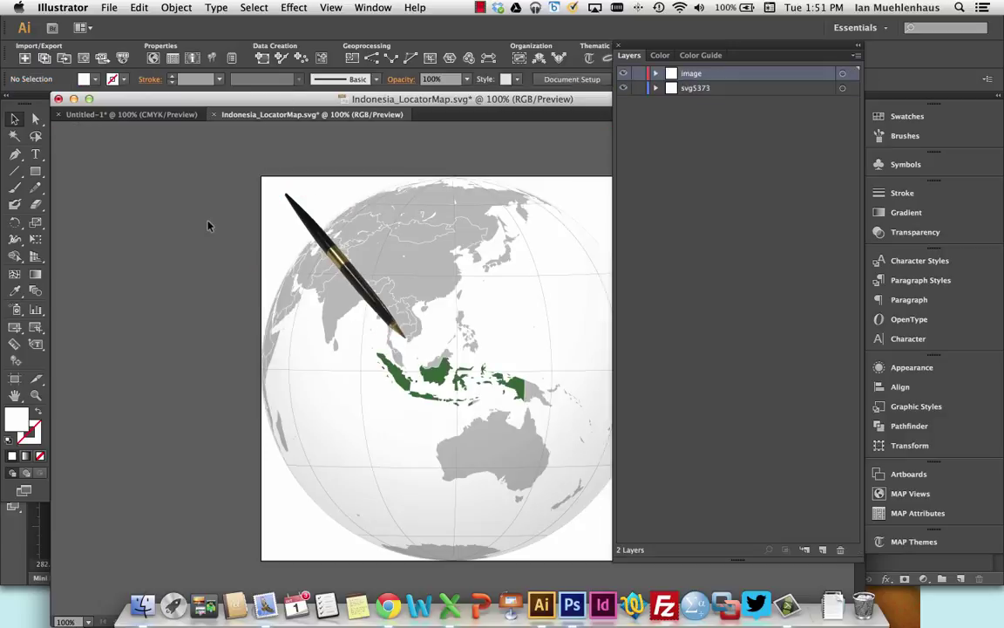
{"action": "left_click", "coordinate": [324, 251]}
{"action": "left_click_drag", "start_coordinate": [324, 251], "coordinate": [309, 237]}
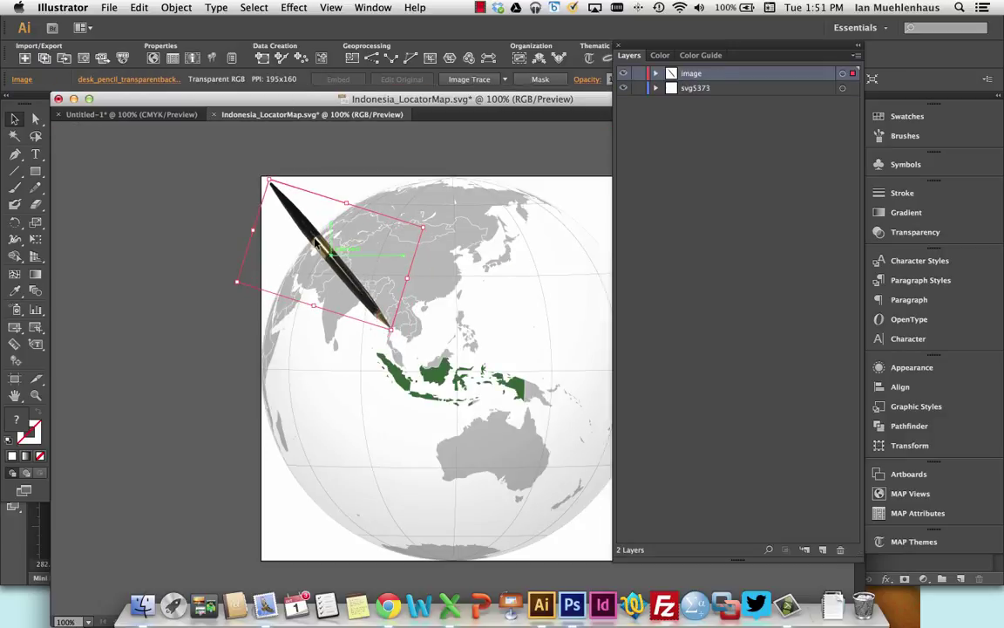